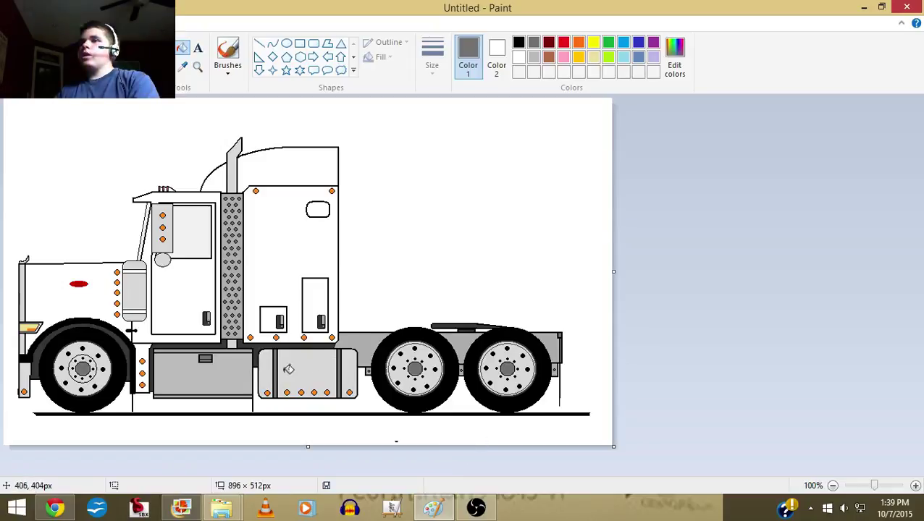
- Mix a custom dark purple and make it the drawing colour
left_click(676, 62)
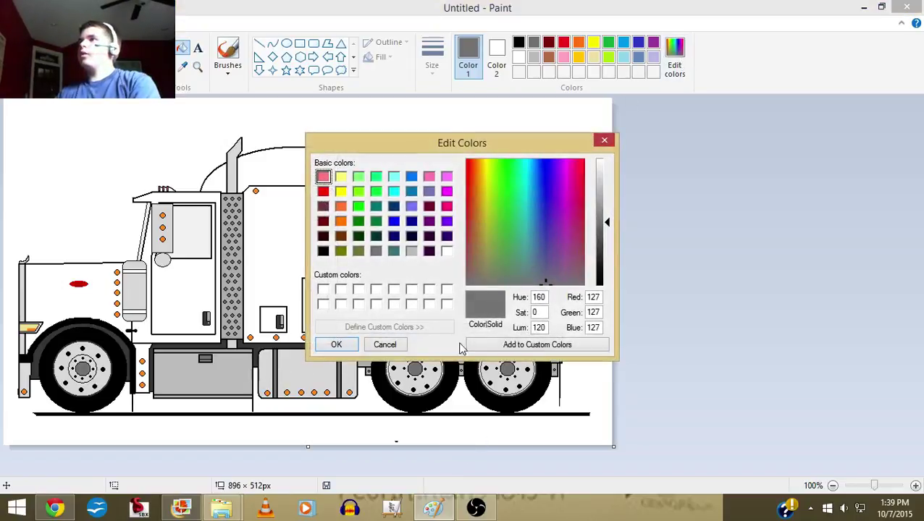
left_click(428, 251)
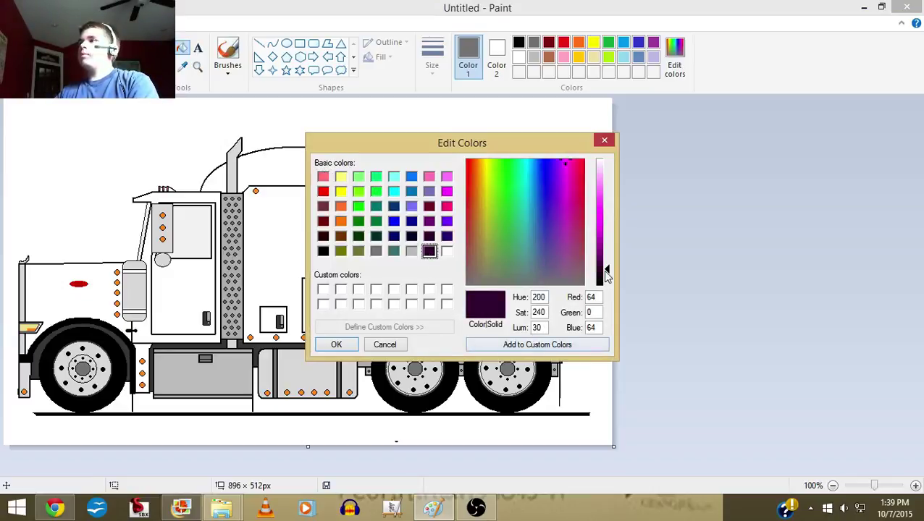
left_click_drag(605, 268, 606, 275)
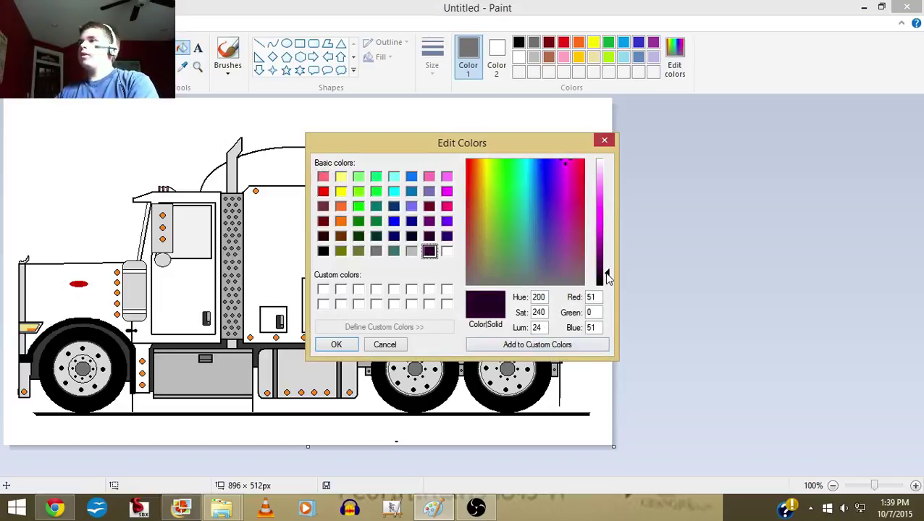
left_click(537, 346)
left_click(355, 348)
- Fill the sleeper panels, sleeper roof, cab roof, cab door and hood dark purple
left_click(283, 272)
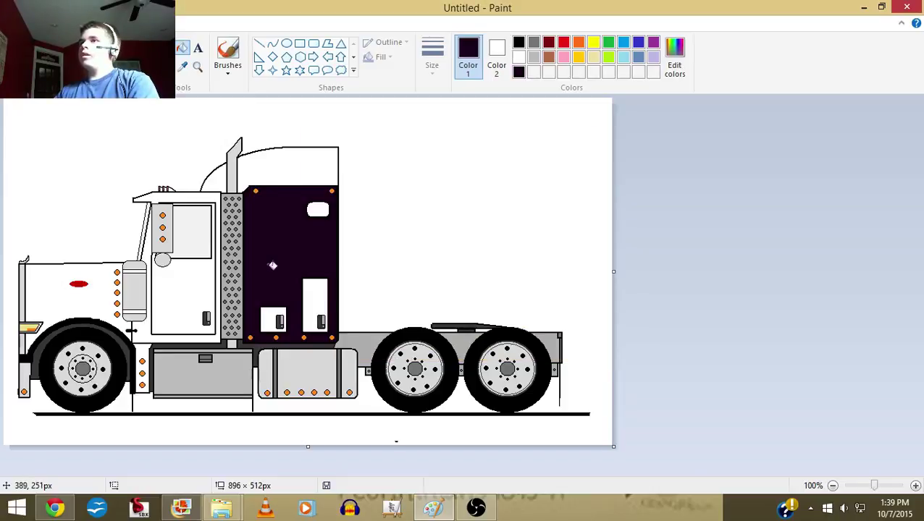
left_click(263, 320)
left_click(271, 181)
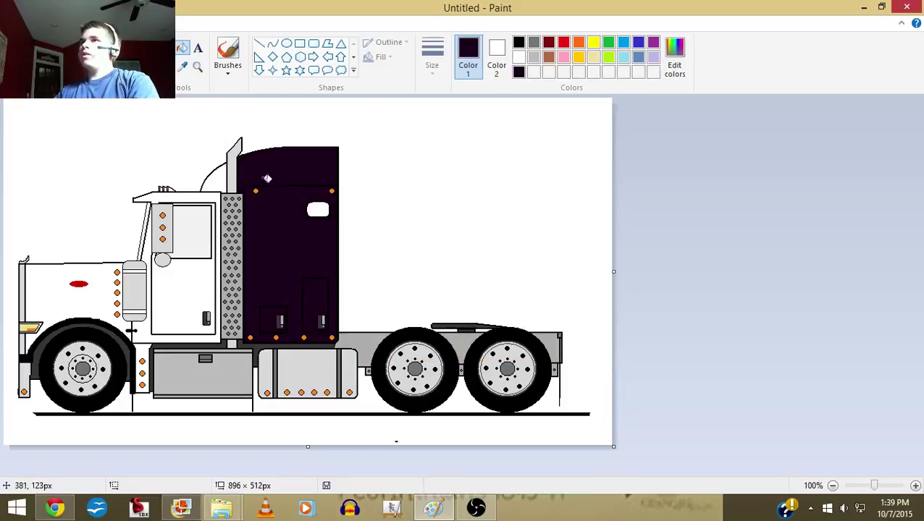
left_click(210, 204)
left_click(217, 204)
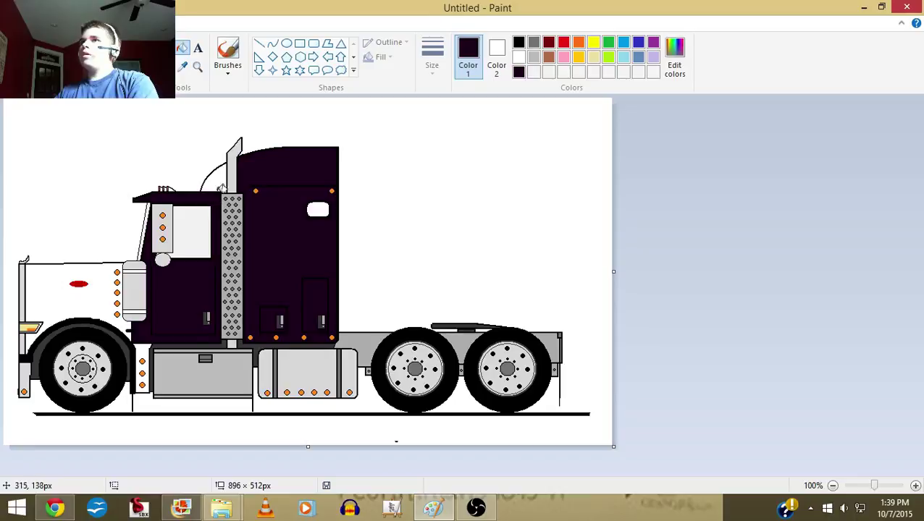
left_click(213, 179)
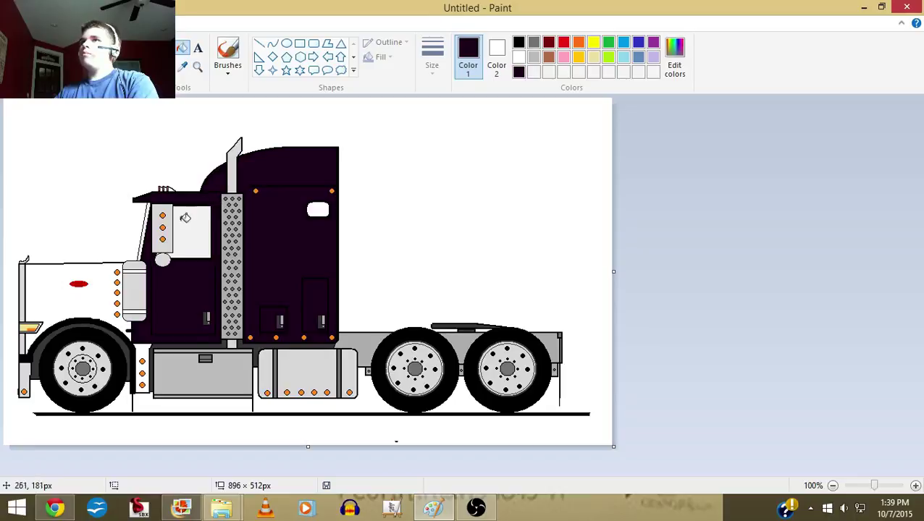
left_click(106, 282)
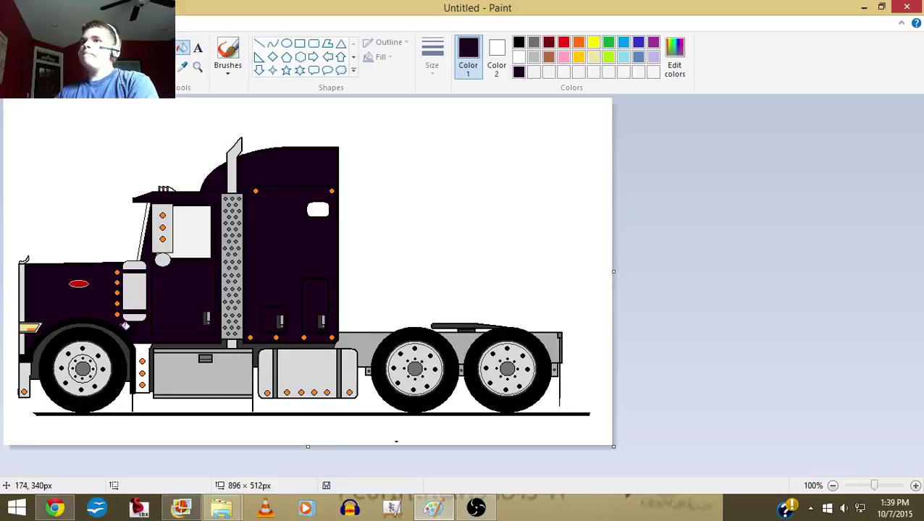
left_click(146, 347)
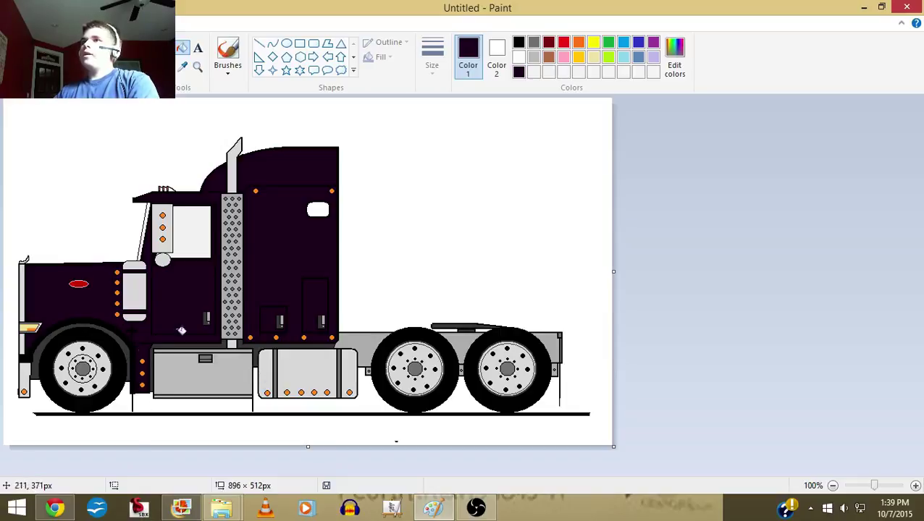
- Mix a near-black colour for the sleeper's side window
left_click(534, 43)
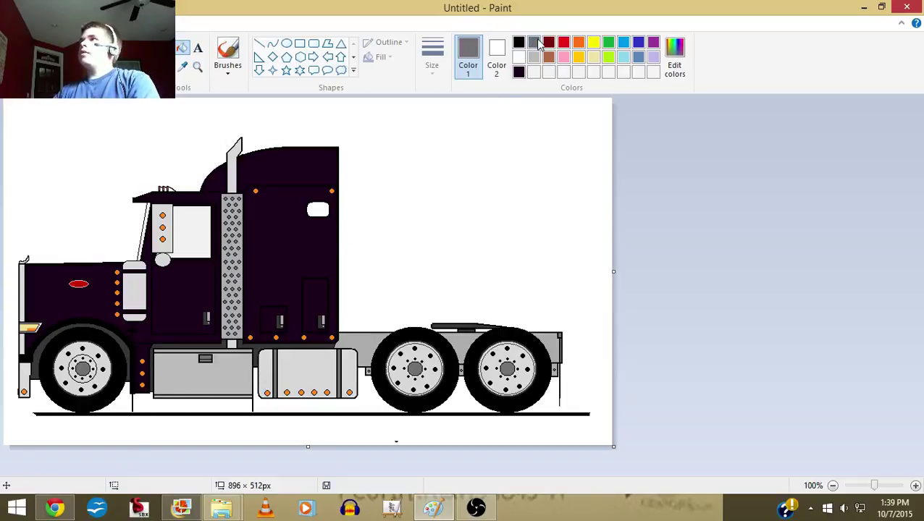
left_click(674, 52)
left_click_drag(606, 224, 606, 277)
left_click(337, 345)
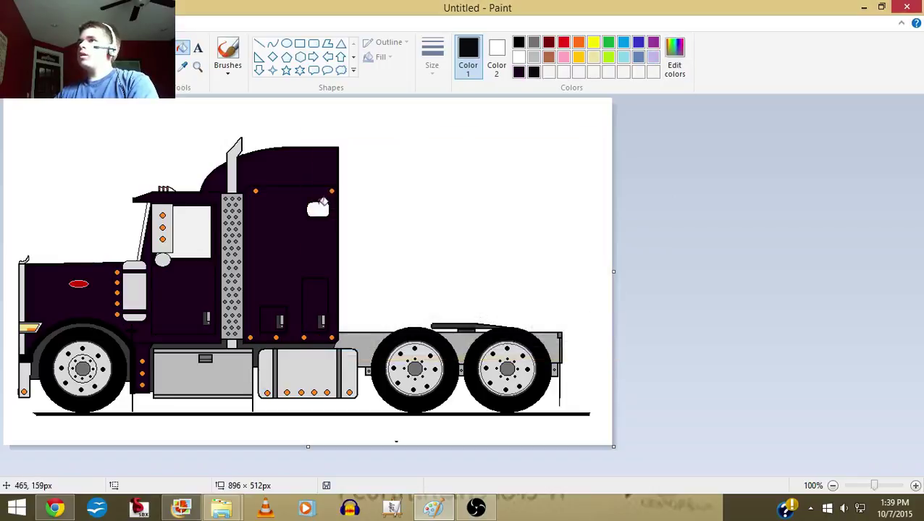
left_click(197, 67)
- Zoom in on the cab roof and erase the small orange pieces
left_click(188, 184)
left_click(330, 244)
left_click(374, 256)
left_click(256, 163)
left_click(166, 66)
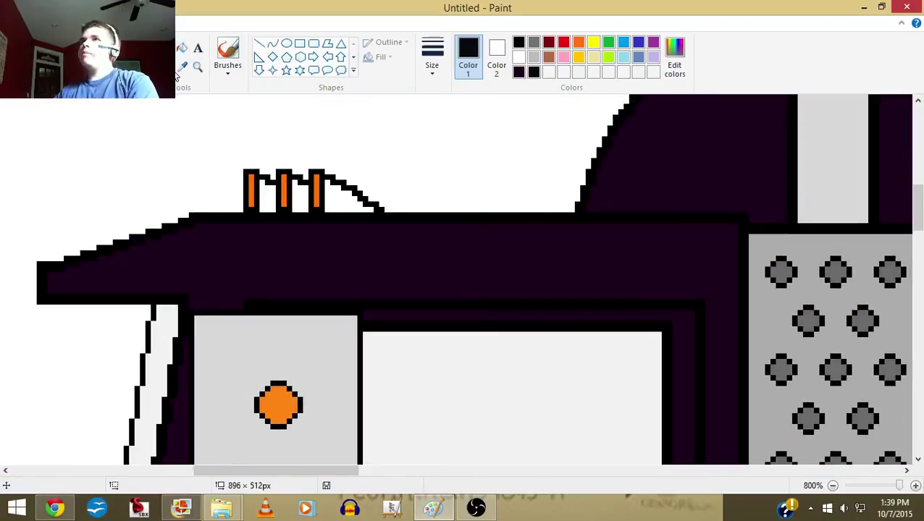
left_click_drag(254, 186, 340, 191)
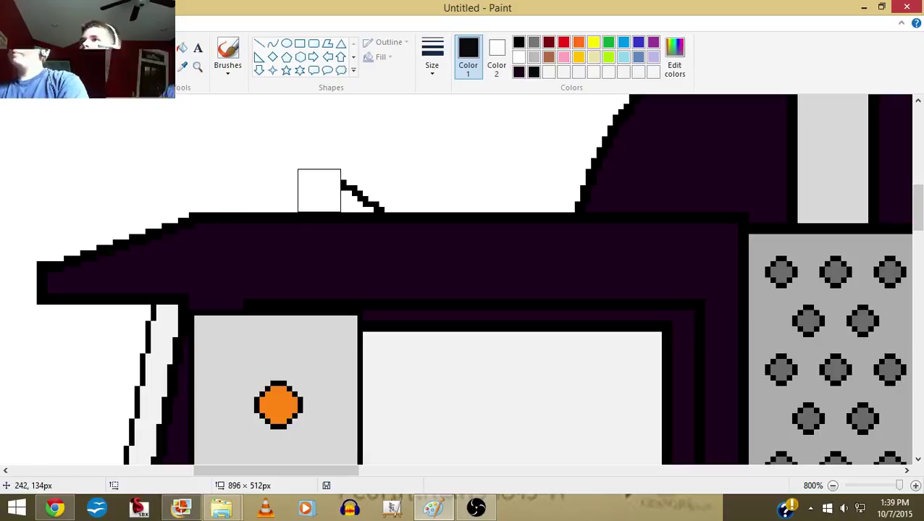
scroll(399, 168, "up", 1)
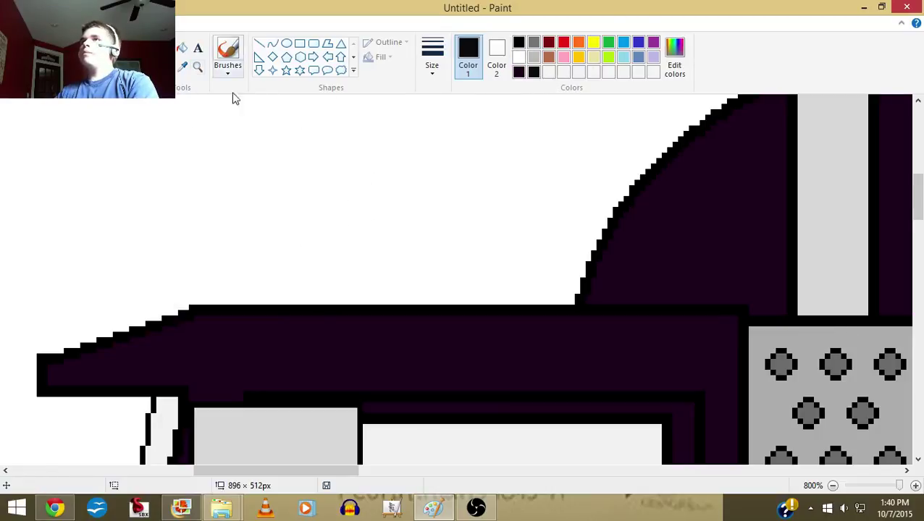
- Draw a thin-outlined ellipse above the cab roof and erase its left half
left_click(286, 43)
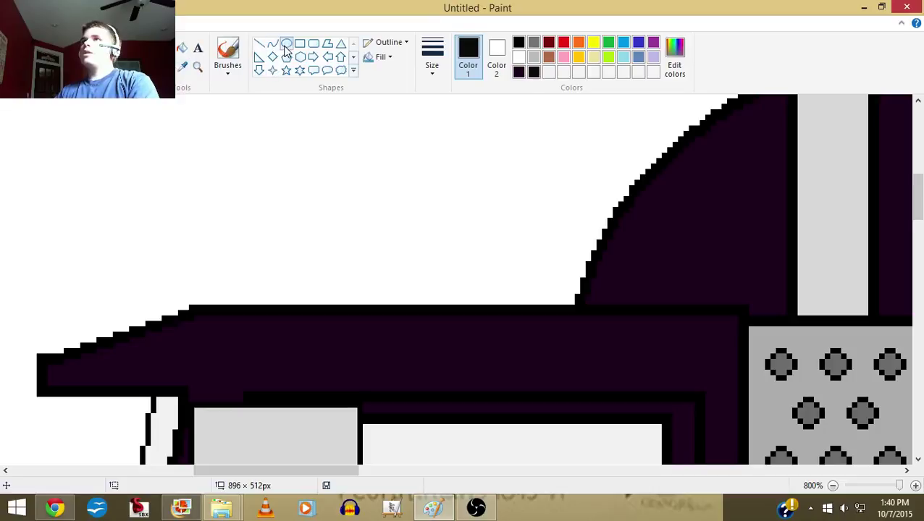
left_click(432, 58)
left_click(437, 103)
mouse_move(265, 170)
left_mouse_down()
mouse_move(368, 204)
mouse_move(394, 202)
left_mouse_up()
left_click(167, 47)
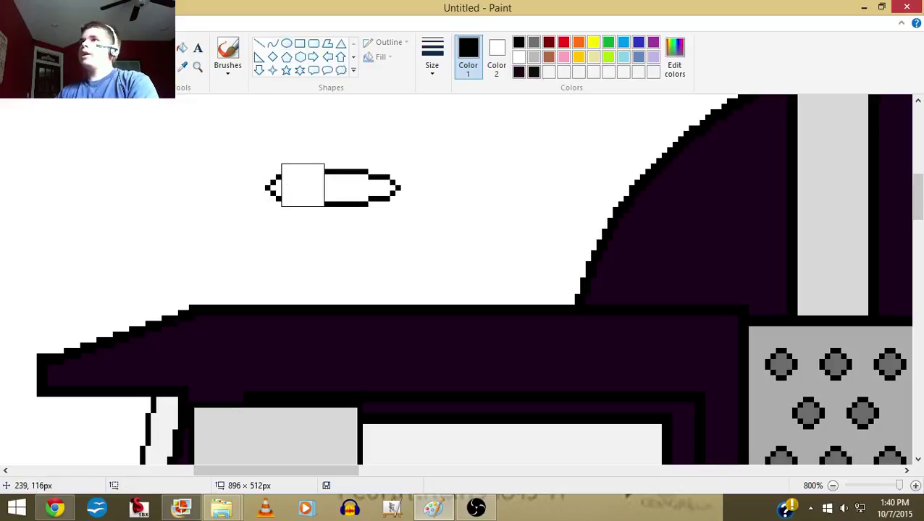
left_click_drag(303, 185, 256, 185)
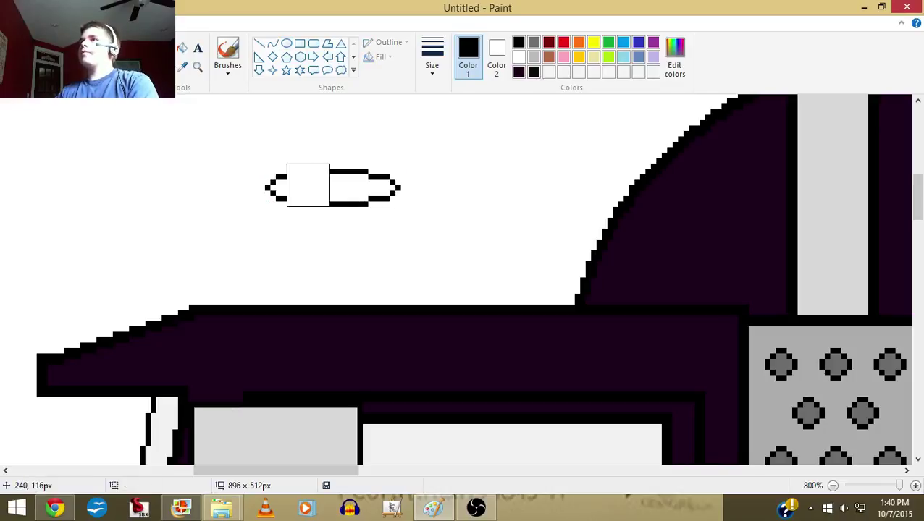
- Fill the capsule shape above the cab light grey
left_click(535, 44)
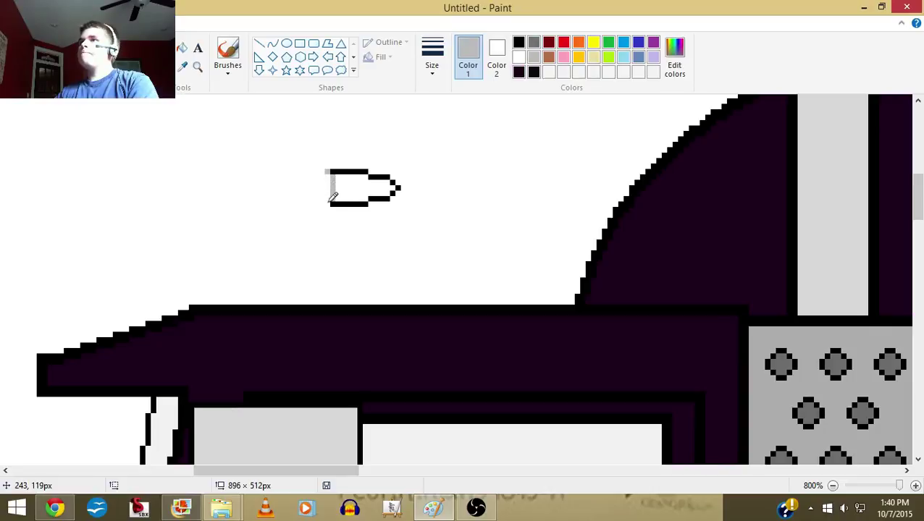
left_click(182, 48)
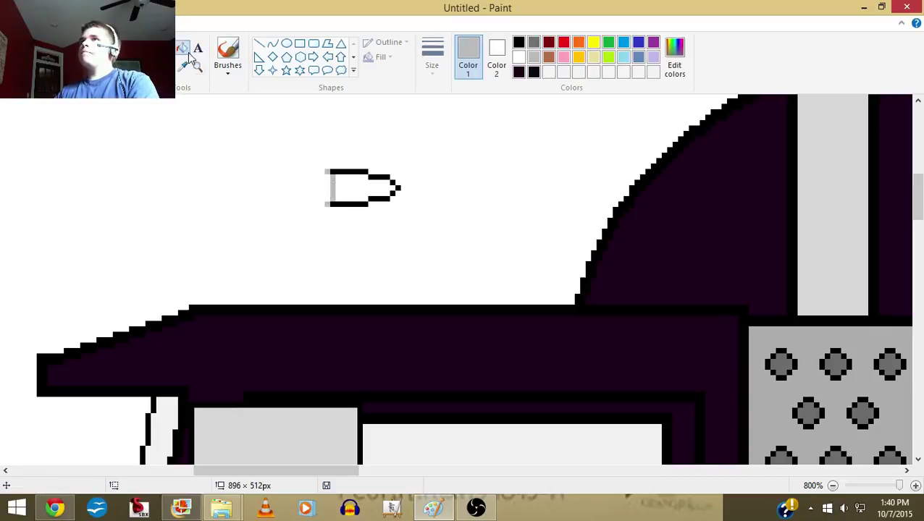
left_click(355, 175)
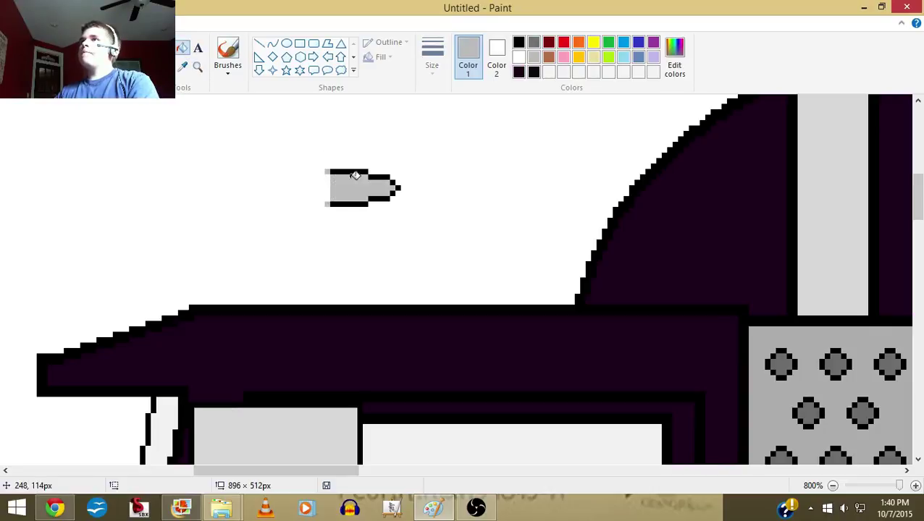
- Shade the capsule dark grey and paint an orange strip on its end, undoing stray pixels
left_click(534, 42)
left_click(169, 47)
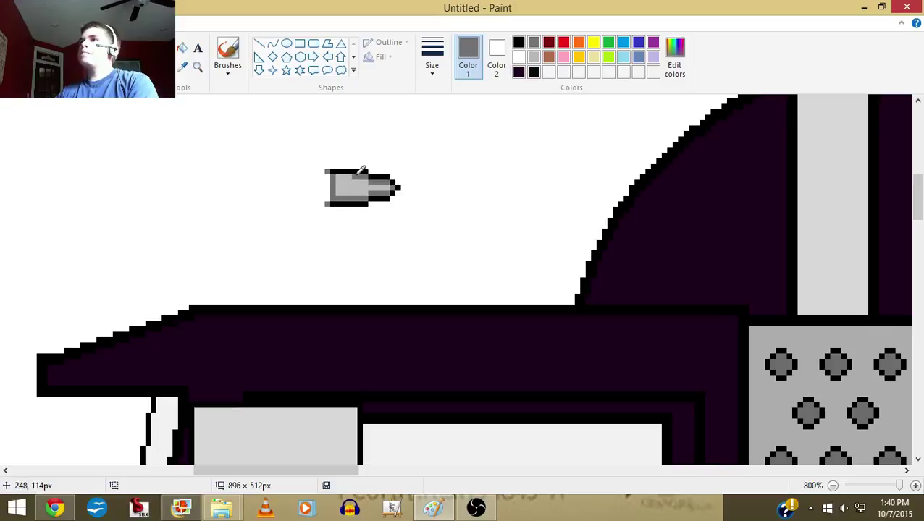
left_click(578, 44)
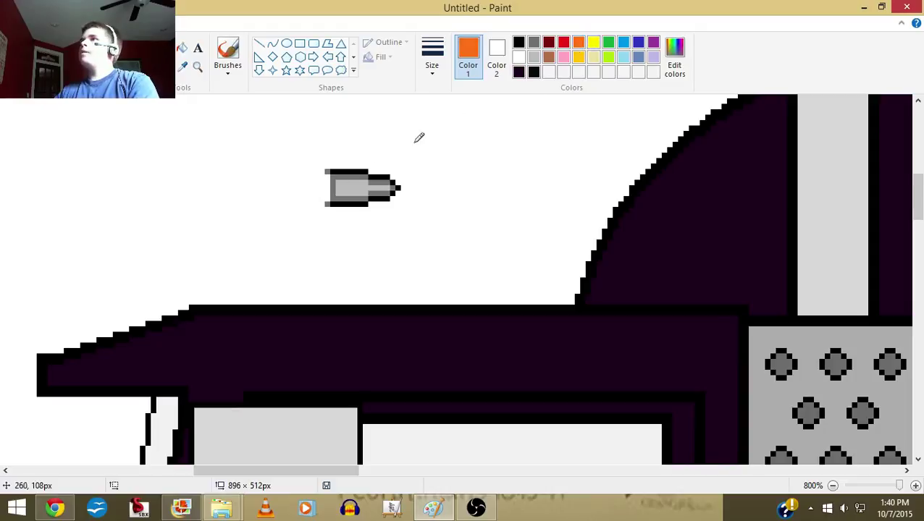
left_click_drag(329, 187, 331, 196)
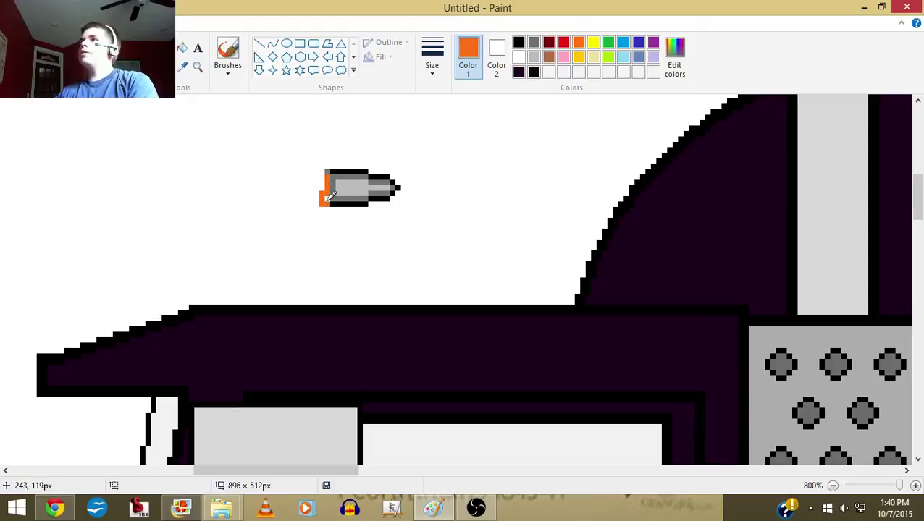
key("ctrl+z")
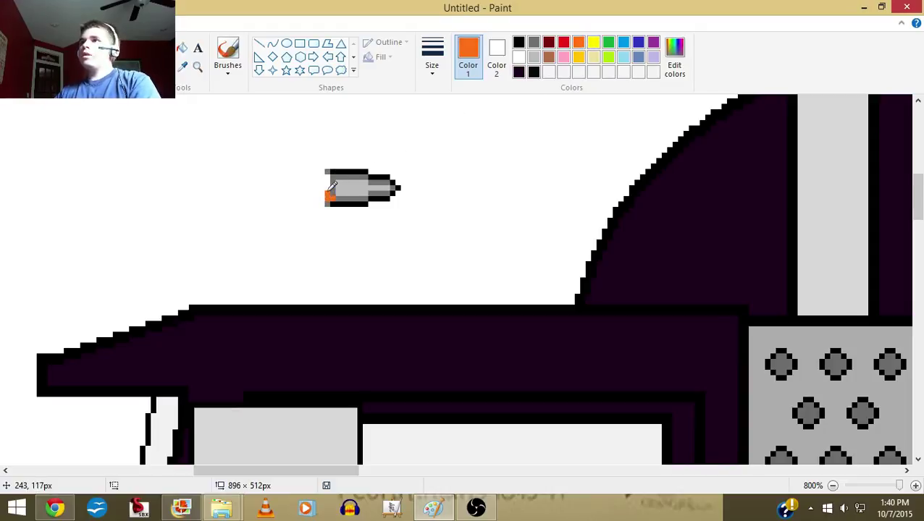
key("ctrl+z")
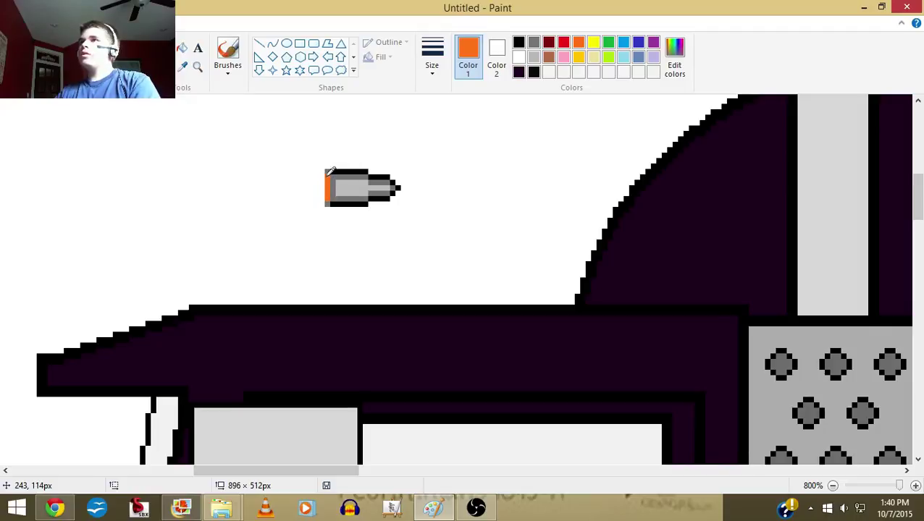
left_click(197, 66)
- Copy the roof light with a transparent background and place it on the cab roof
right_click(209, 143)
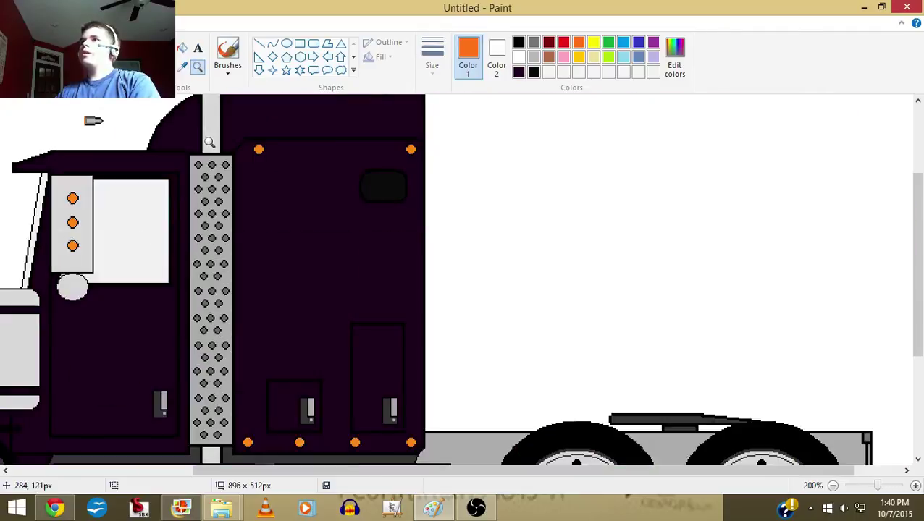
right_click(210, 142)
left_click(211, 144)
left_click(348, 238)
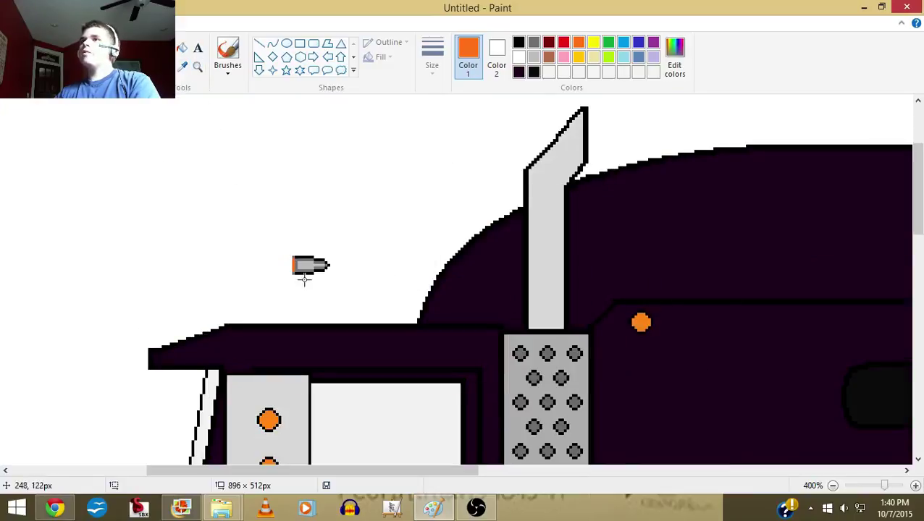
mouse_move(286, 241)
left_mouse_down()
mouse_move(344, 285)
mouse_move(274, 316)
left_mouse_up()
right_click(321, 264)
left_click(351, 287)
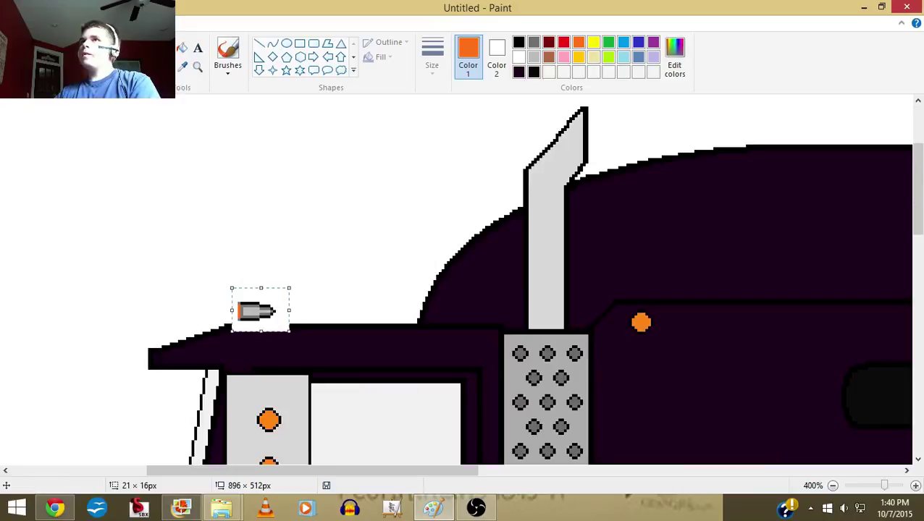
left_click(91, 76)
left_click(108, 196)
mouse_move(262, 310)
left_mouse_down()
mouse_move(288, 313)
mouse_move(272, 309)
mouse_move(213, 241)
mouse_move(254, 285)
mouse_move(265, 312)
left_mouse_up()
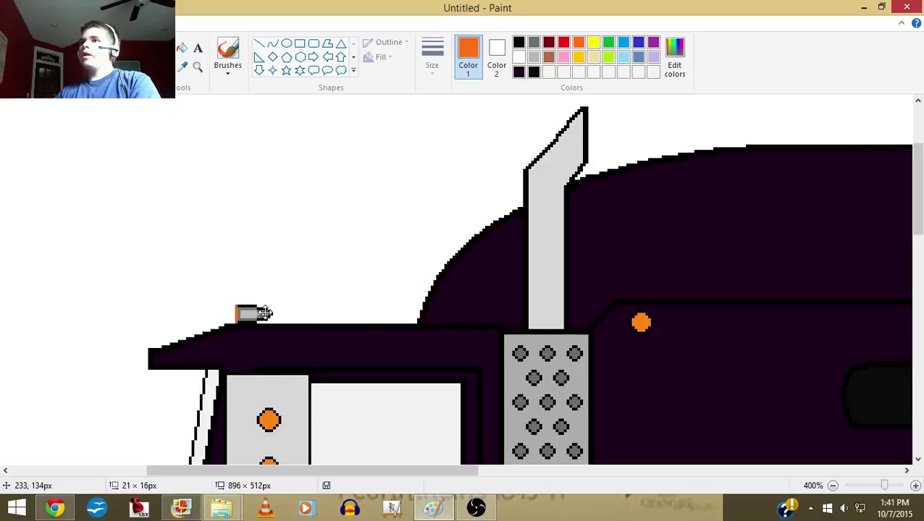
left_click_drag(200, 208, 251, 262)
- Paste three more light copies to form a light bar across the cab roof
right_click(223, 239)
left_click(228, 271)
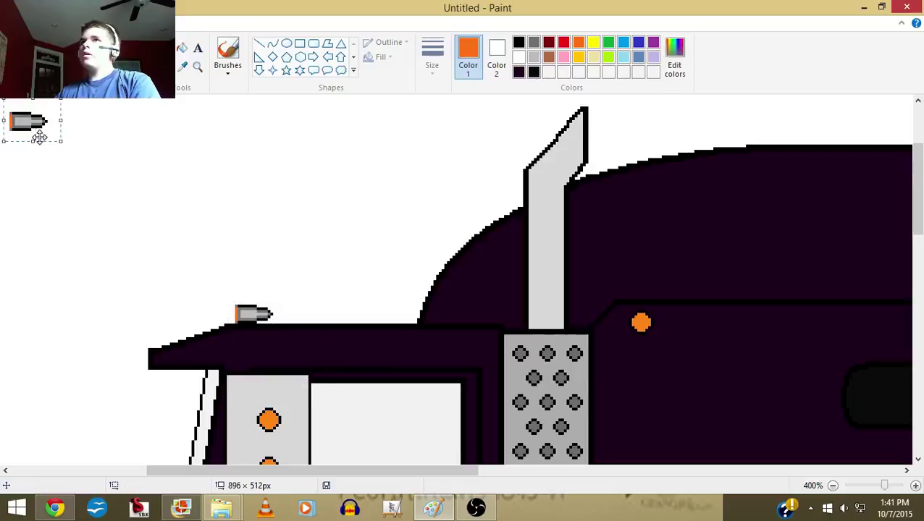
left_click_drag(43, 130, 273, 325)
left_click_drag(174, 174, 258, 233)
right_click(225, 206)
left_click(257, 244)
mouse_move(33, 125)
left_mouse_down()
mouse_move(157, 180)
mouse_move(292, 320)
left_mouse_up()
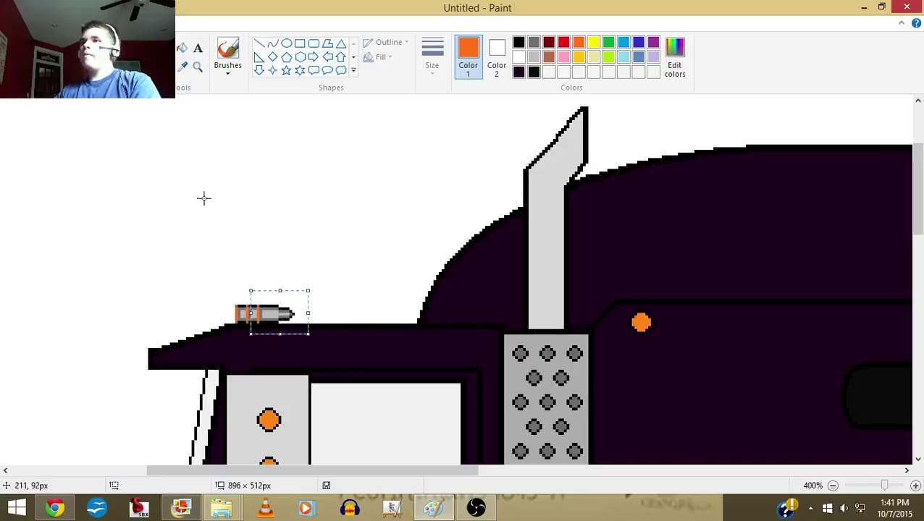
left_click_drag(204, 200, 257, 258)
right_click(234, 223)
left_click(268, 262)
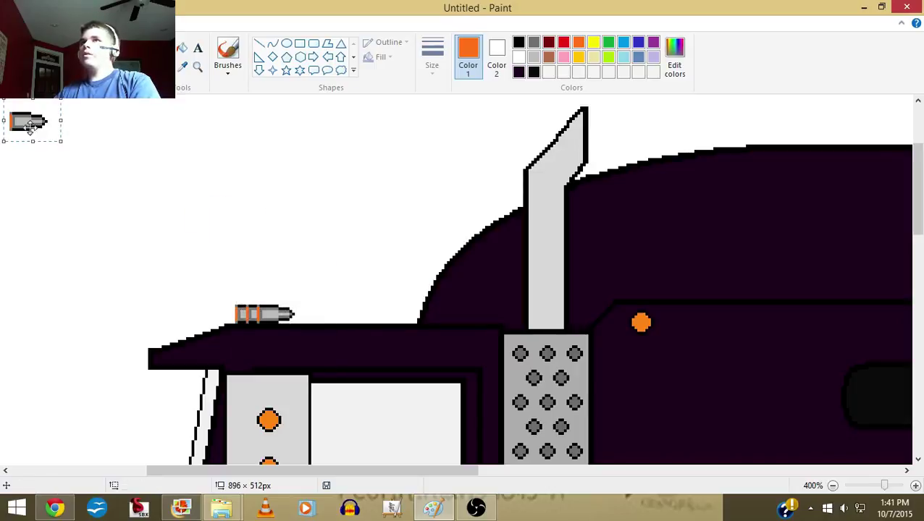
mouse_move(26, 122)
left_mouse_down()
mouse_move(305, 281)
mouse_move(281, 313)
left_mouse_up()
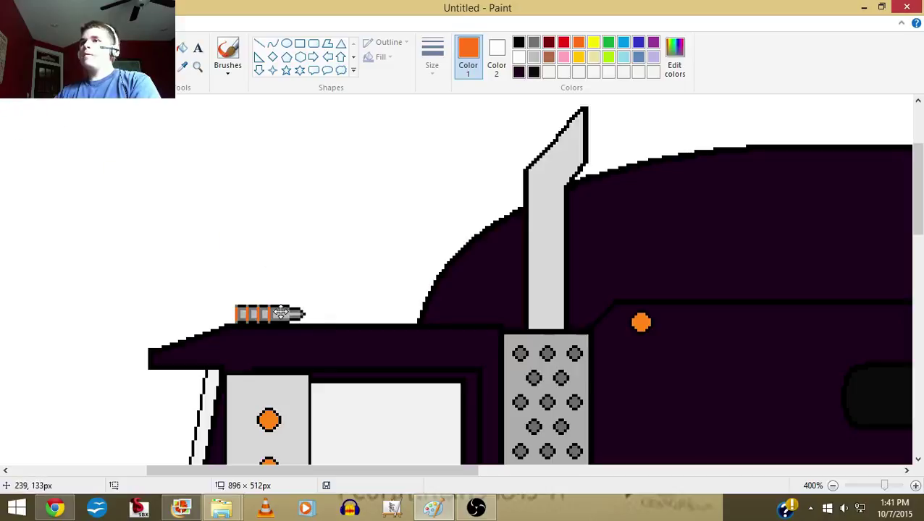
left_click(224, 188)
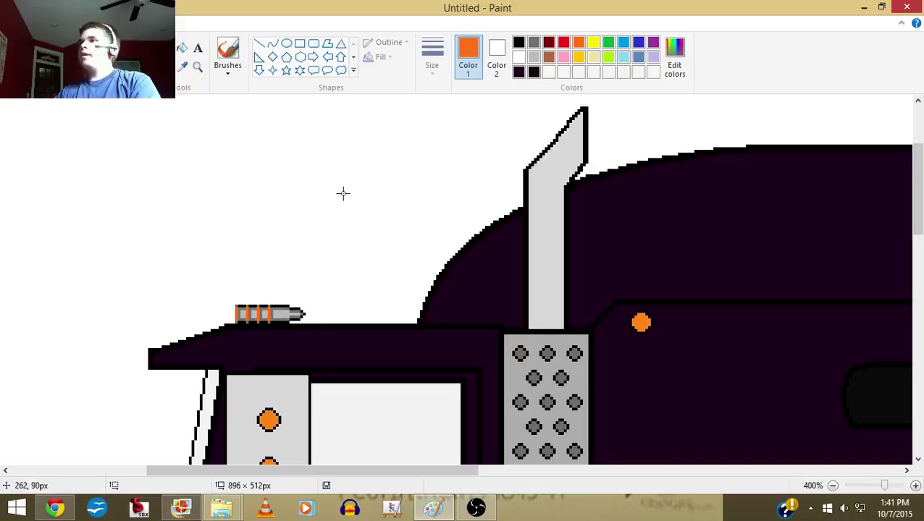
- Paste light copies along the sleeper roof to build a second light bar
left_click_drag(311, 120, 371, 181)
right_click(347, 152)
left_click(366, 186)
mouse_move(21, 116)
left_mouse_down()
mouse_move(695, 164)
mouse_move(766, 127)
left_mouse_up()
left_click_drag(657, 115, 691, 138)
right_click(666, 123)
left_click(698, 165)
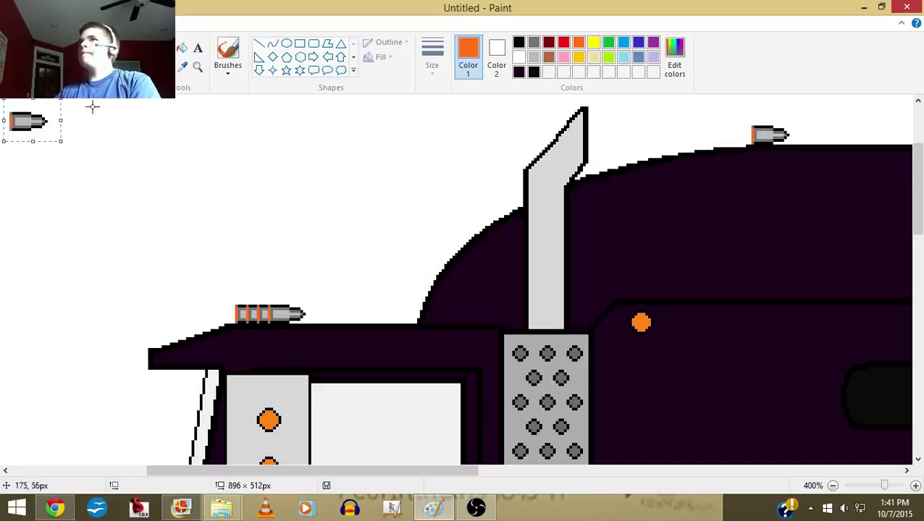
left_click_drag(58, 116, 778, 138)
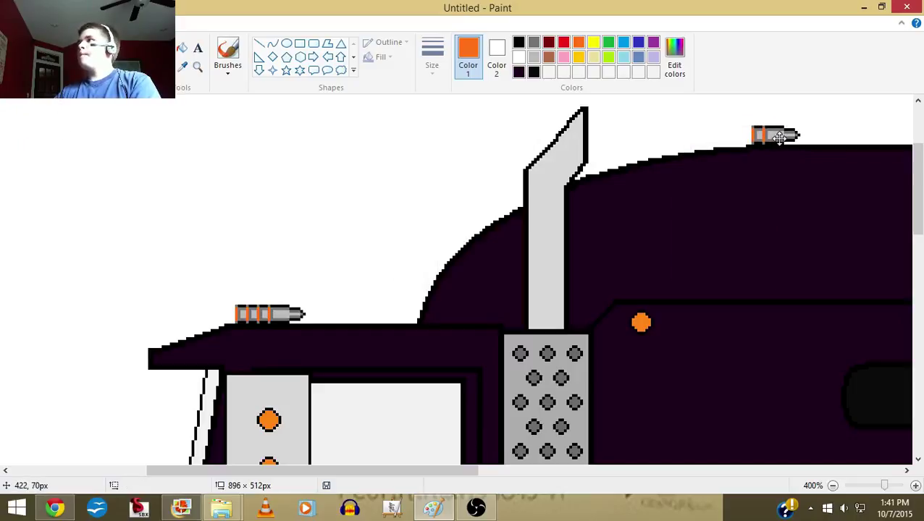
left_click_drag(356, 138, 424, 180)
right_click(402, 159)
left_click(427, 197)
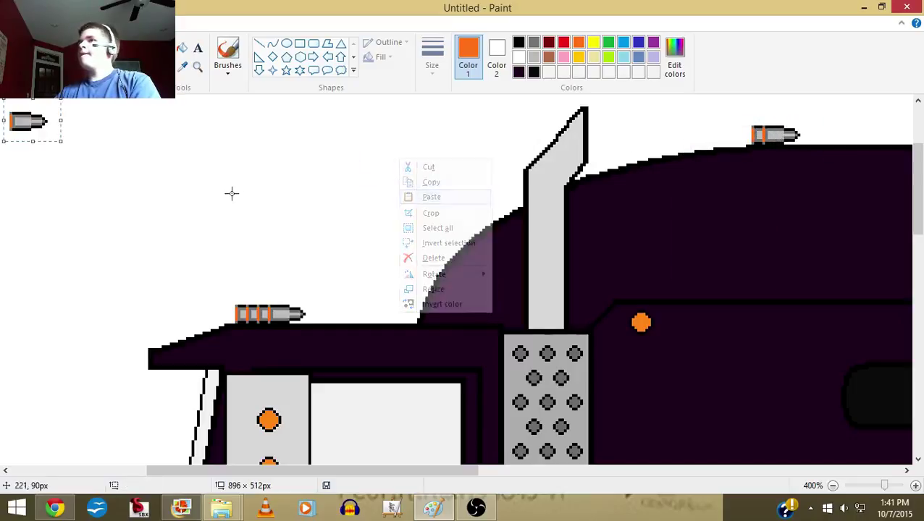
left_click_drag(36, 123, 802, 137)
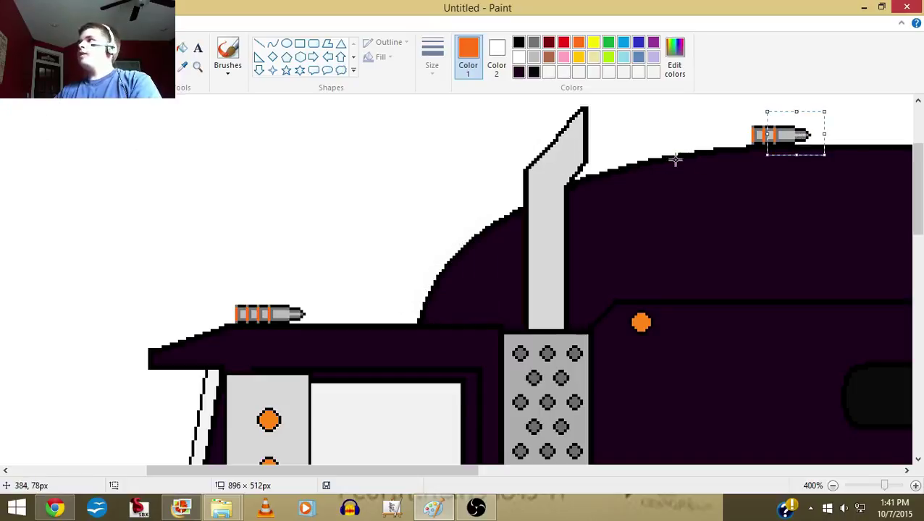
left_click_drag(286, 117, 398, 178)
right_click(319, 140)
left_click(345, 178)
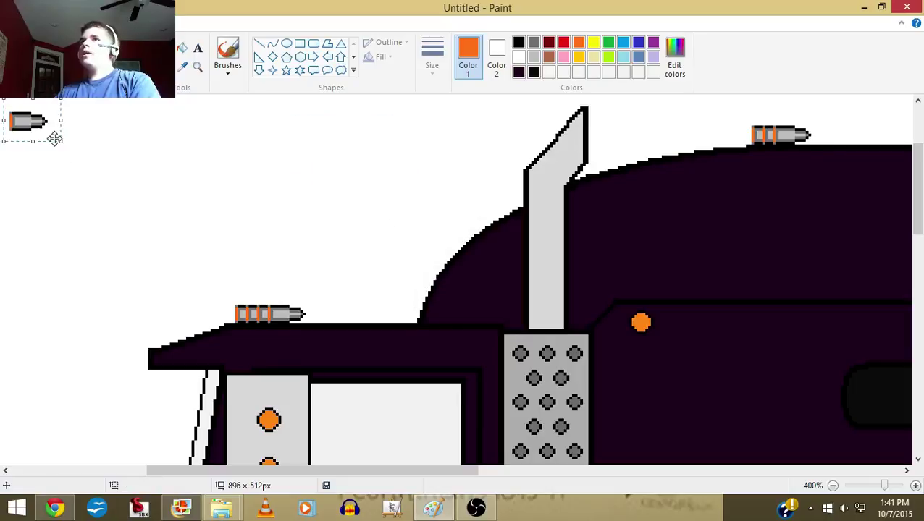
mouse_move(51, 124)
left_mouse_down()
mouse_move(889, 150)
mouse_move(832, 140)
left_mouse_up()
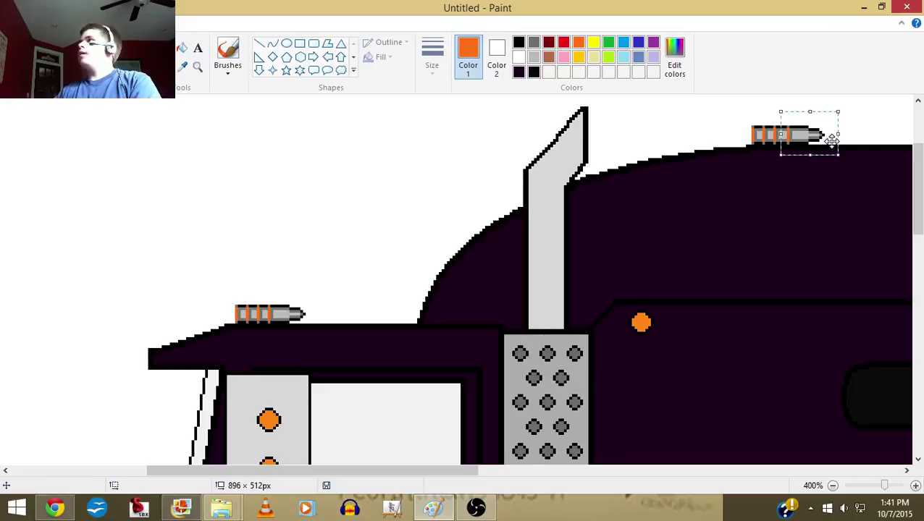
- Zoom out to view the whole truck
left_click(284, 143)
left_click(197, 66)
right_click(212, 174)
right_click(213, 175)
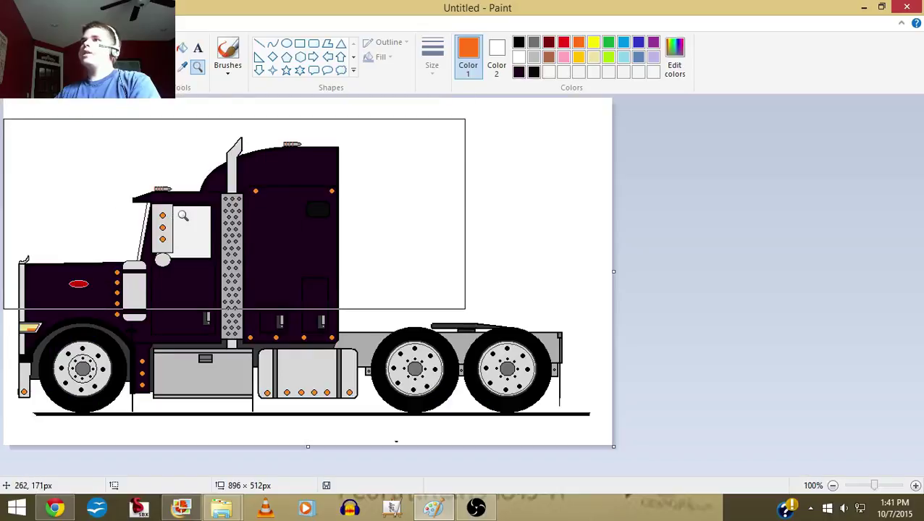
left_click(283, 194)
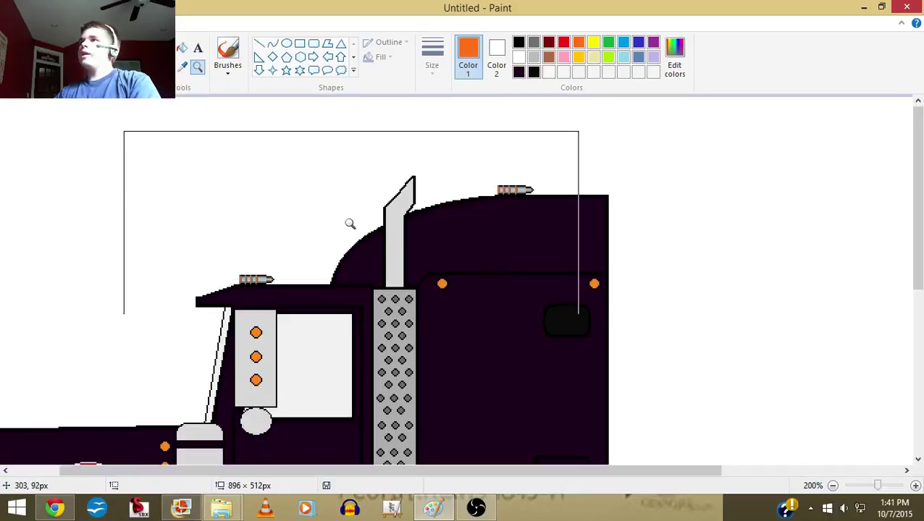
left_click(391, 209)
left_click(311, 215)
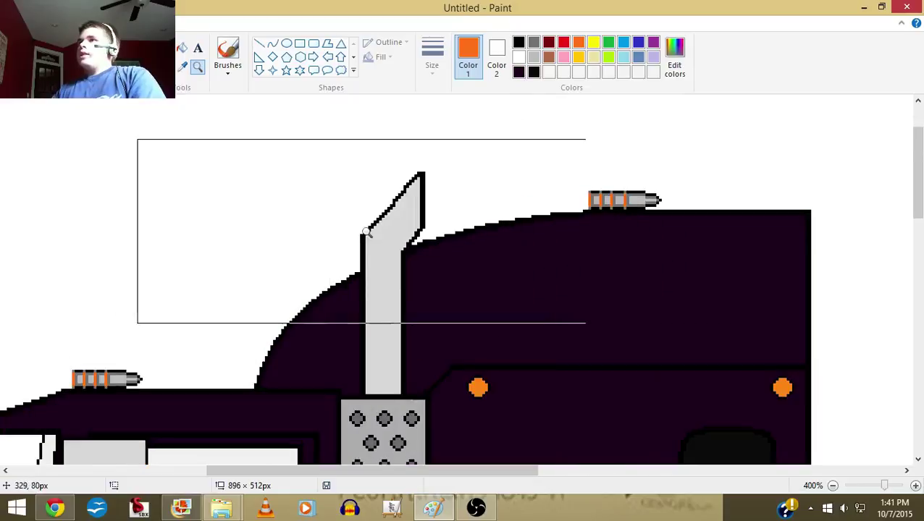
right_click(369, 231)
right_click(317, 235)
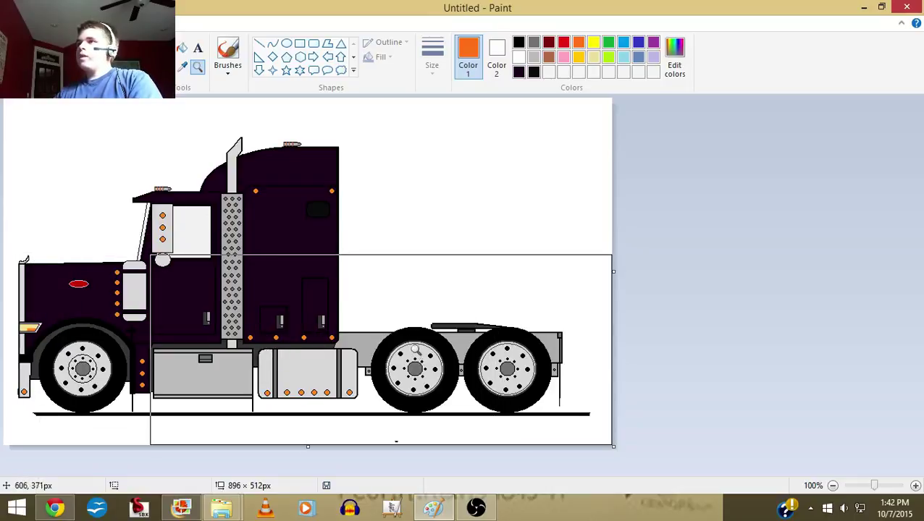
- Draw thin black lines for a tall two-sided pole behind the sleeper
left_click(405, 253)
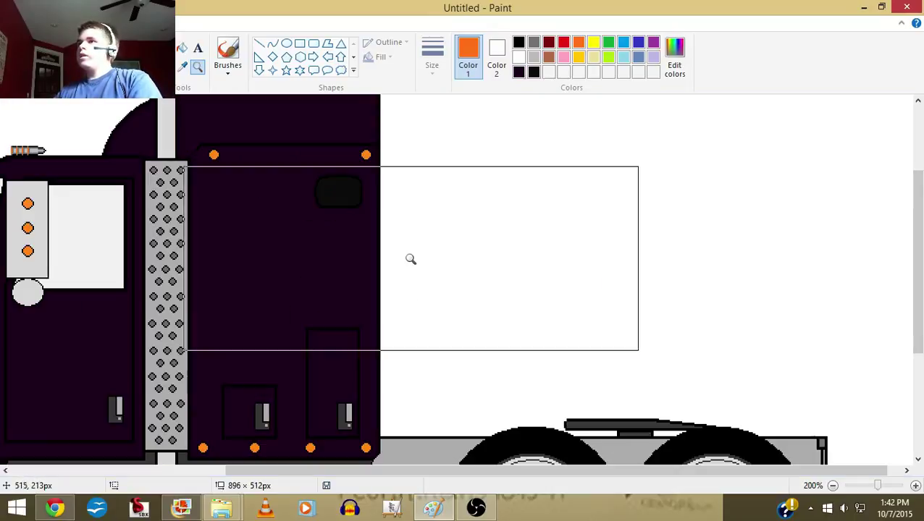
left_click(260, 44)
left_click(434, 49)
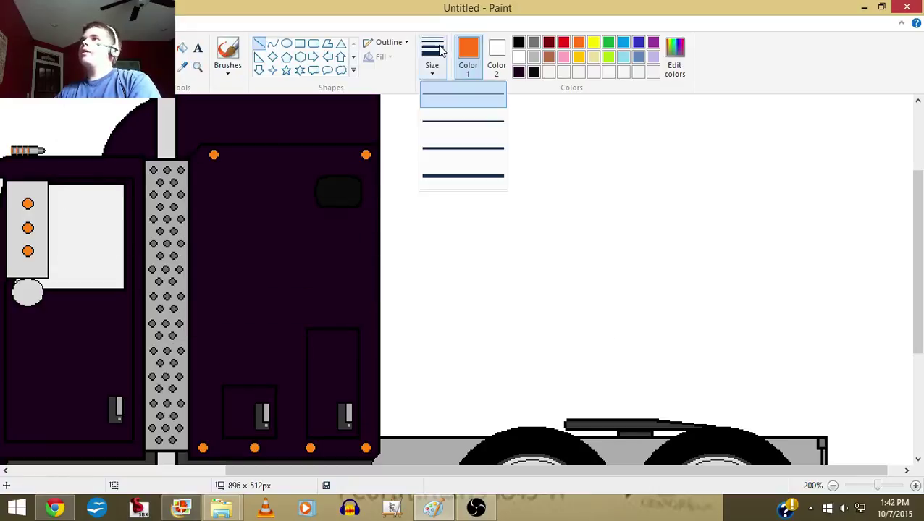
left_click(441, 94)
left_click(518, 44)
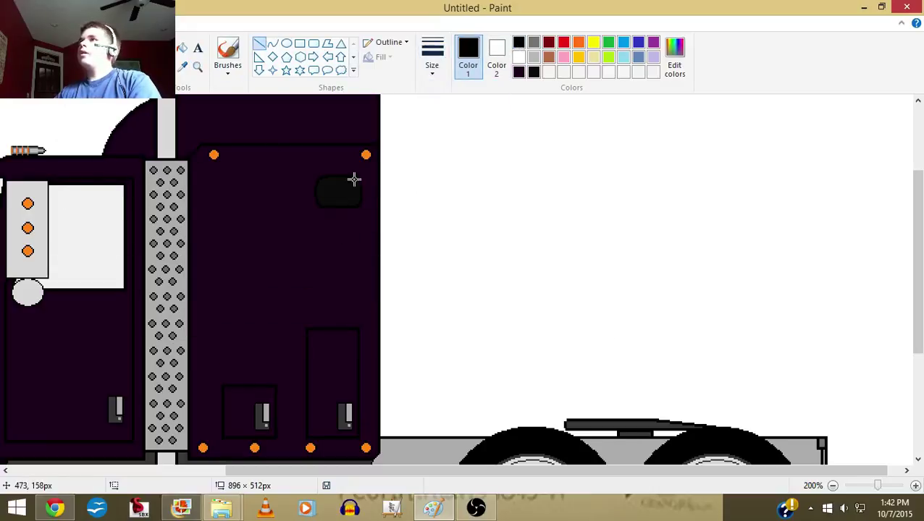
left_click_drag(390, 146, 396, 146)
left_click(399, 149)
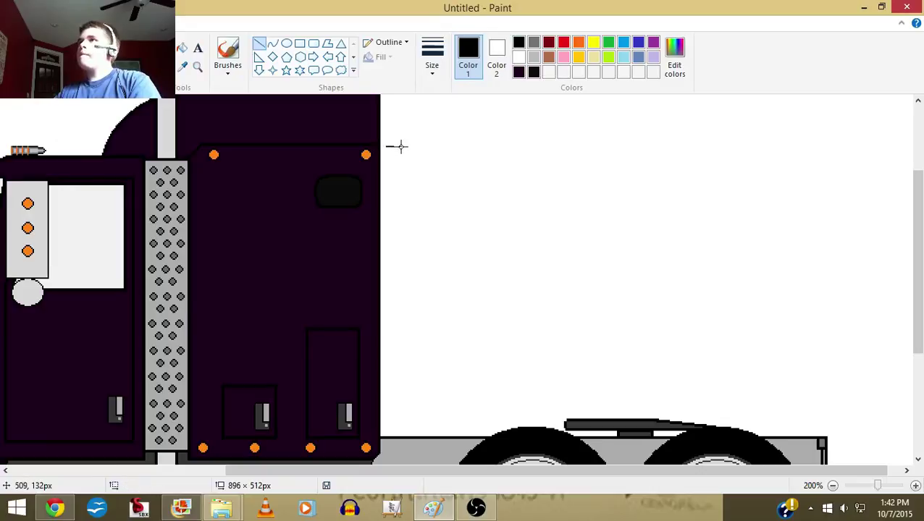
left_click_drag(401, 147, 396, 438)
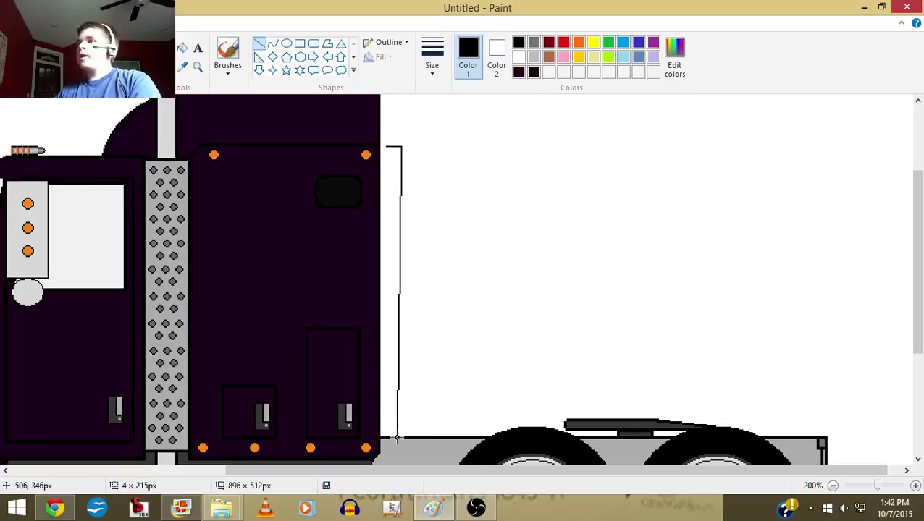
left_click_drag(397, 438, 400, 436)
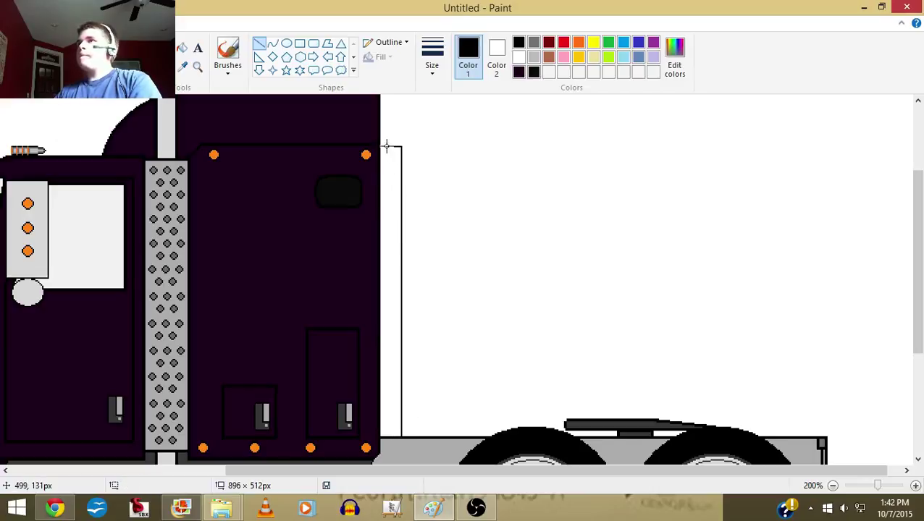
left_click_drag(387, 212, 387, 437)
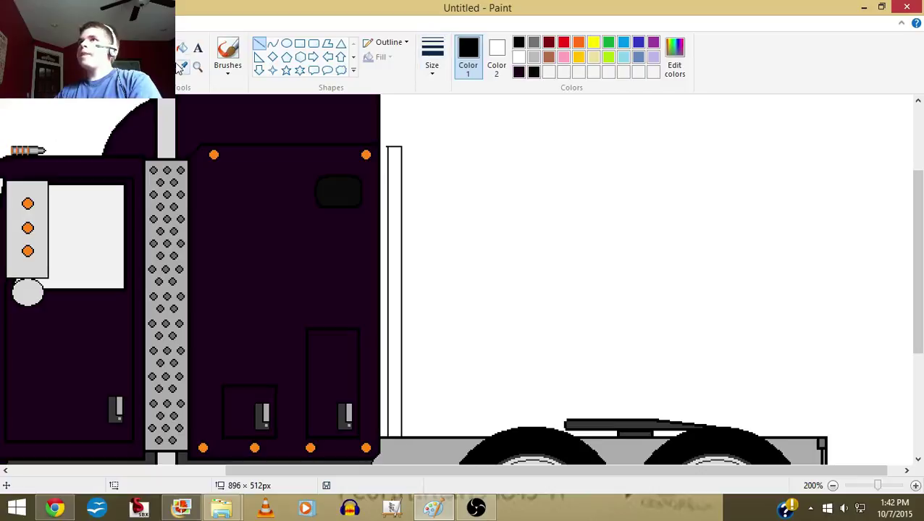
- Draw a thin diagonal brace at the pole's base
left_click(434, 63)
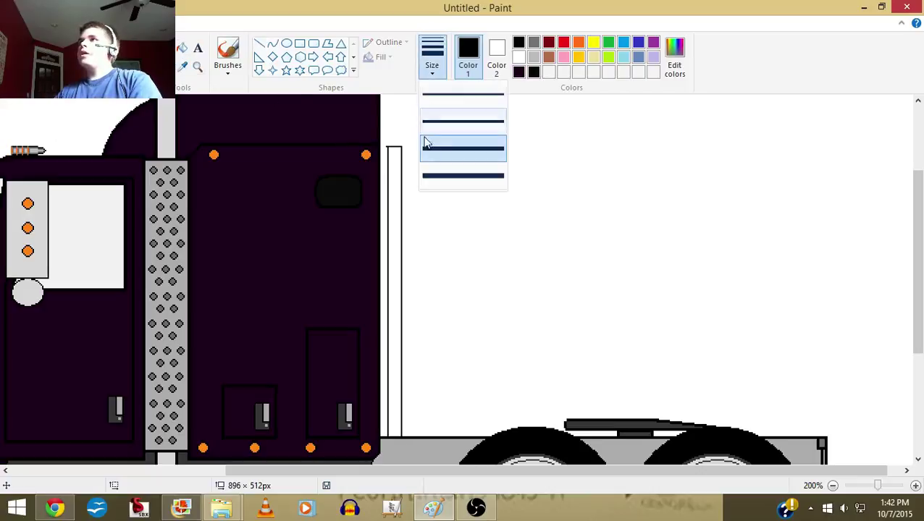
left_click(427, 145)
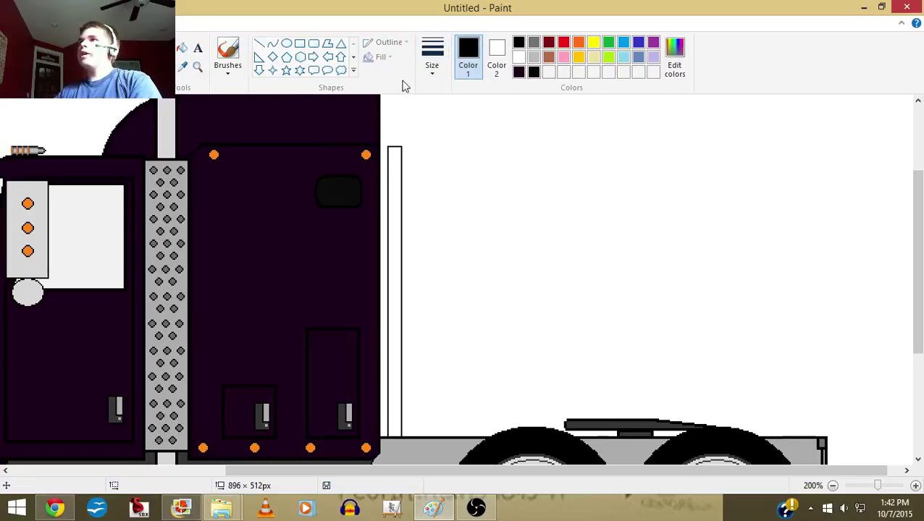
left_click(259, 44)
left_click(432, 58)
left_click(456, 96)
left_click_drag(403, 397, 433, 437)
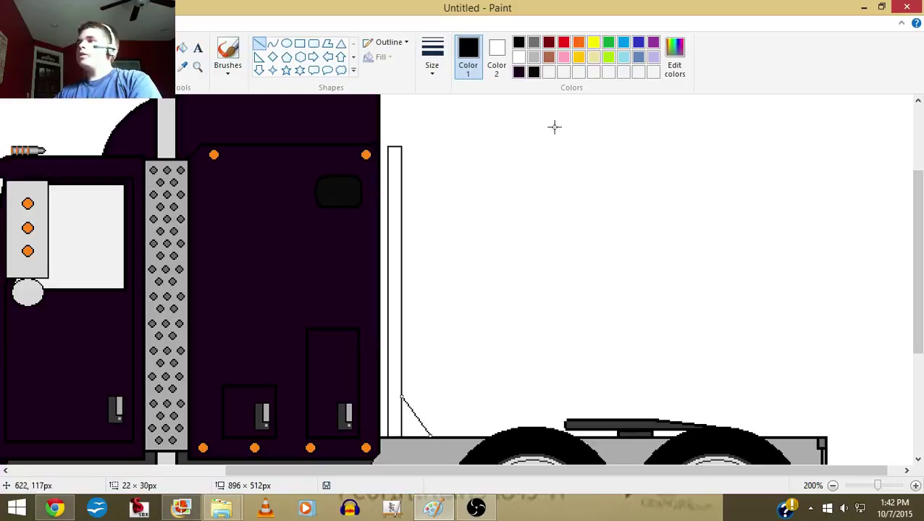
- Fill the pole and its base triangle light gray, then zoom back out
left_click(535, 58)
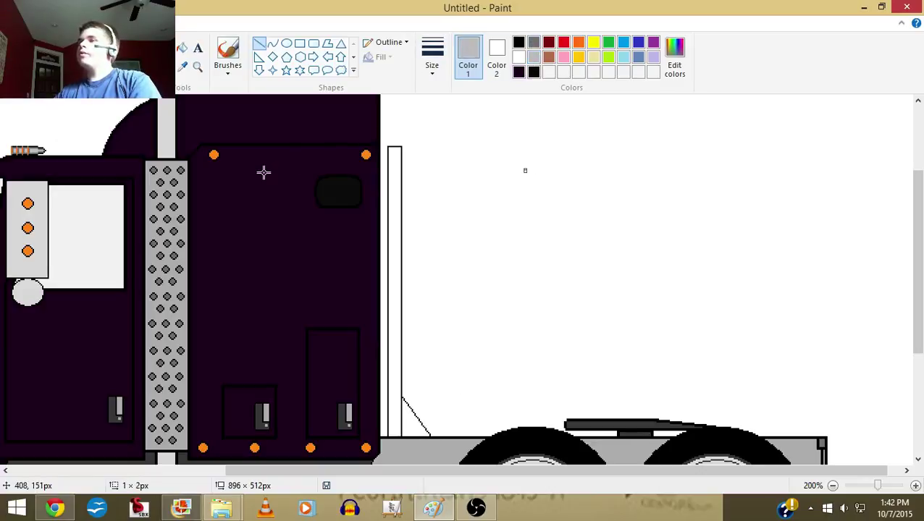
left_click(181, 48)
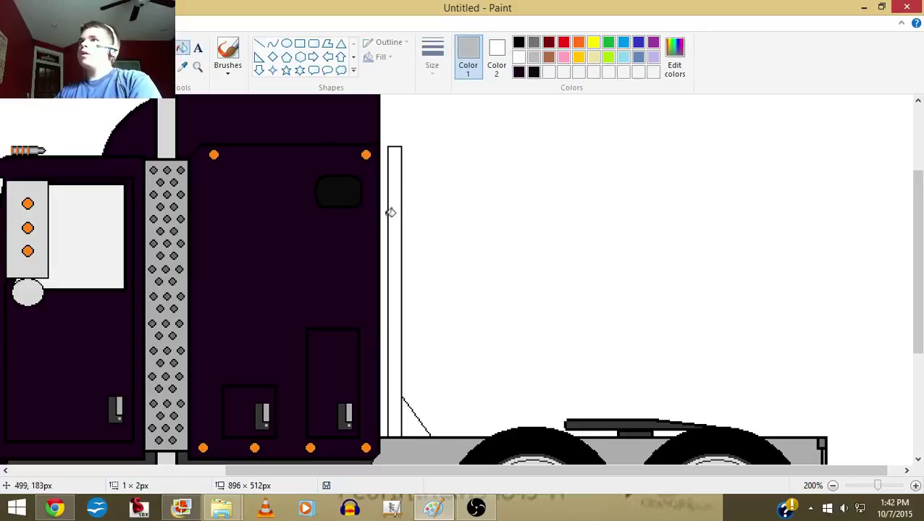
left_click(398, 173)
left_click(411, 427)
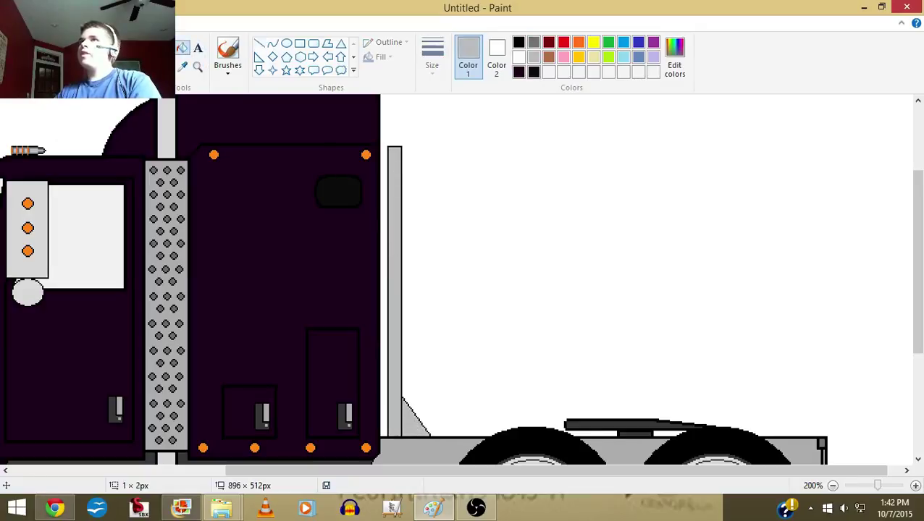
left_click(197, 66)
right_click(241, 209)
right_click(107, 179)
left_click(88, 156)
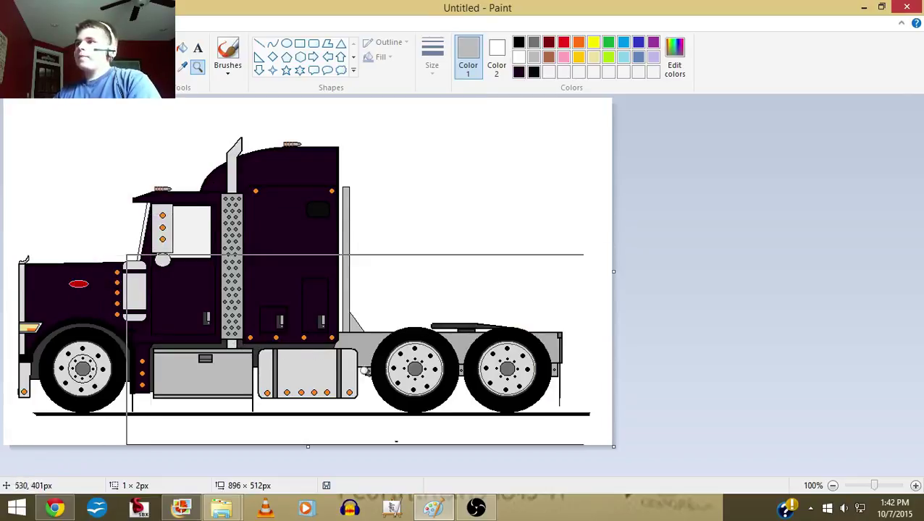
- Zoom in over the tandem tires and erase the dark bar above them
left_click(475, 361)
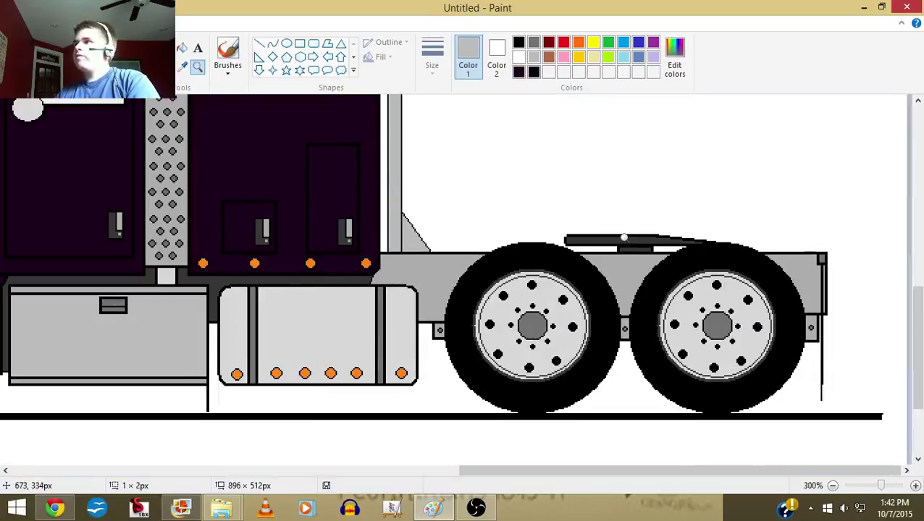
left_click(625, 237)
left_click(332, 207)
left_click(394, 214)
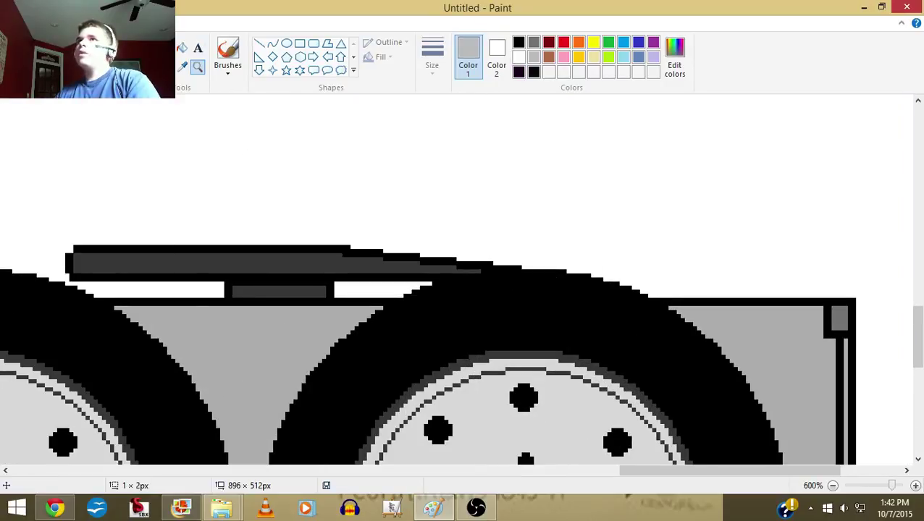
left_click(167, 66)
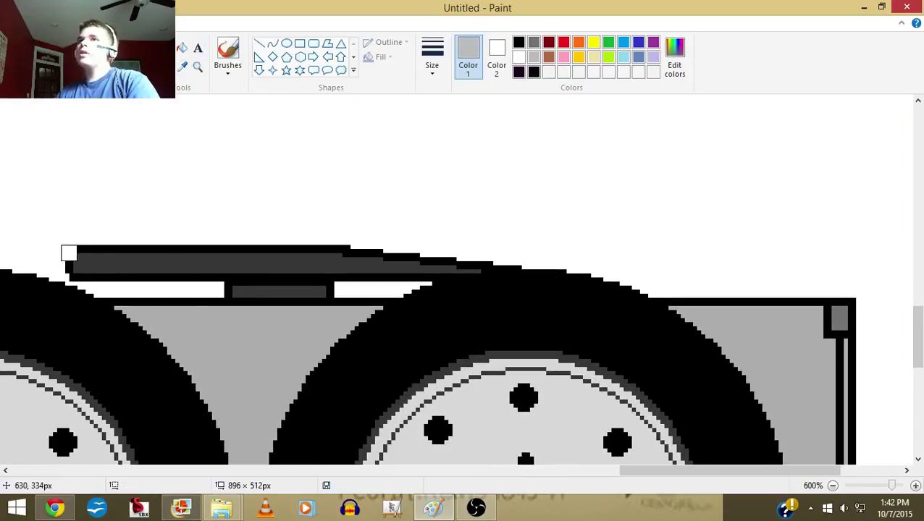
left_click_drag(76, 272, 204, 282)
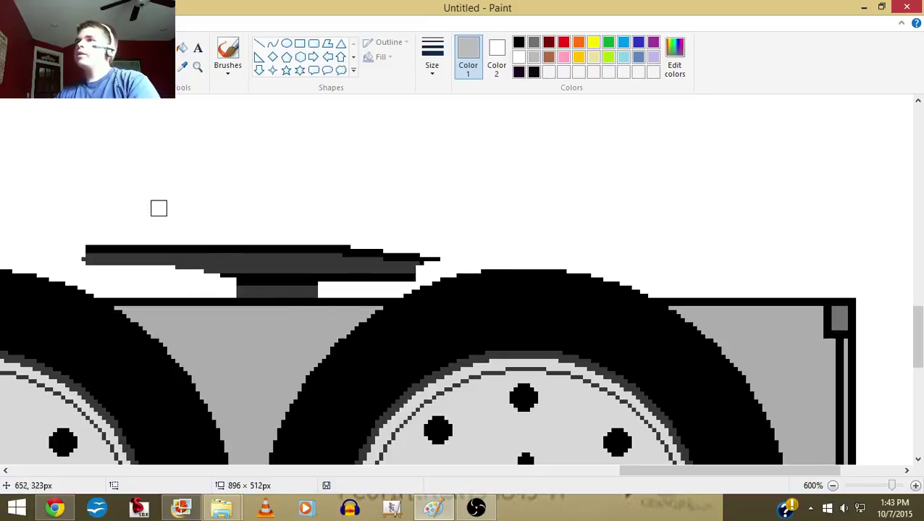
- Fill the leftover gray strip and black line white, then zoom out a step
left_click(518, 57)
left_click(333, 260)
left_click(337, 276)
left_click(305, 289)
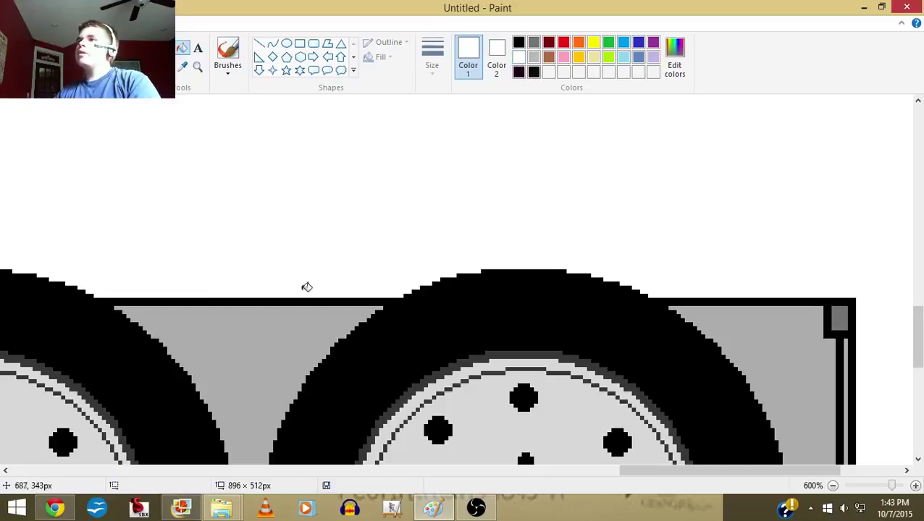
left_click(197, 66)
right_click(127, 191)
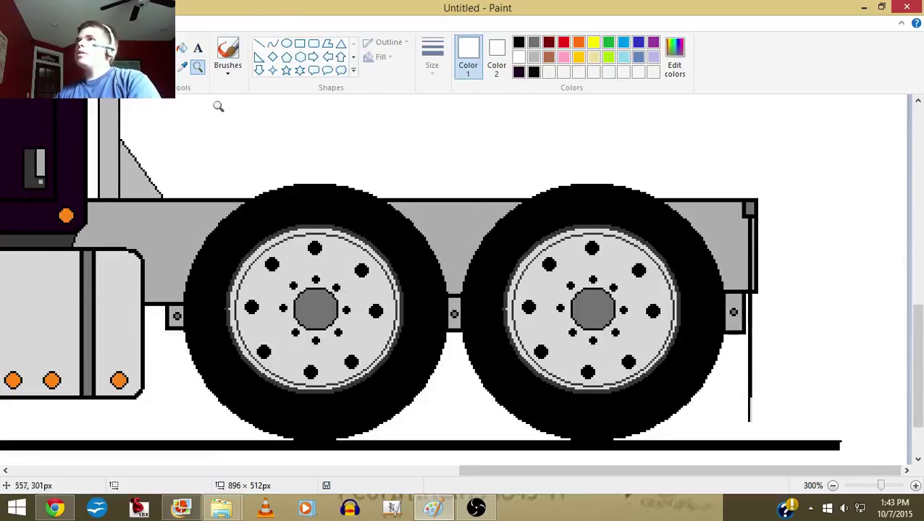
- Erase a streak down the frame rail's rear edge
left_click(167, 65)
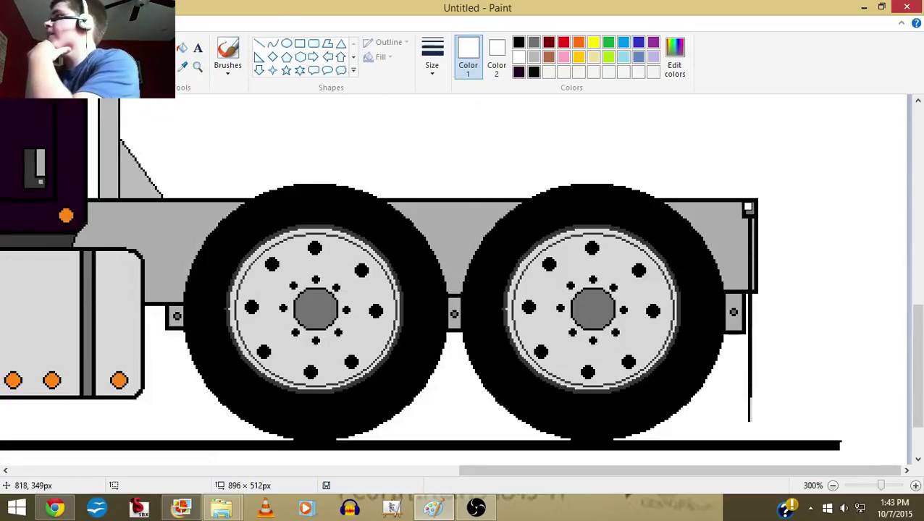
left_click_drag(743, 207, 749, 219)
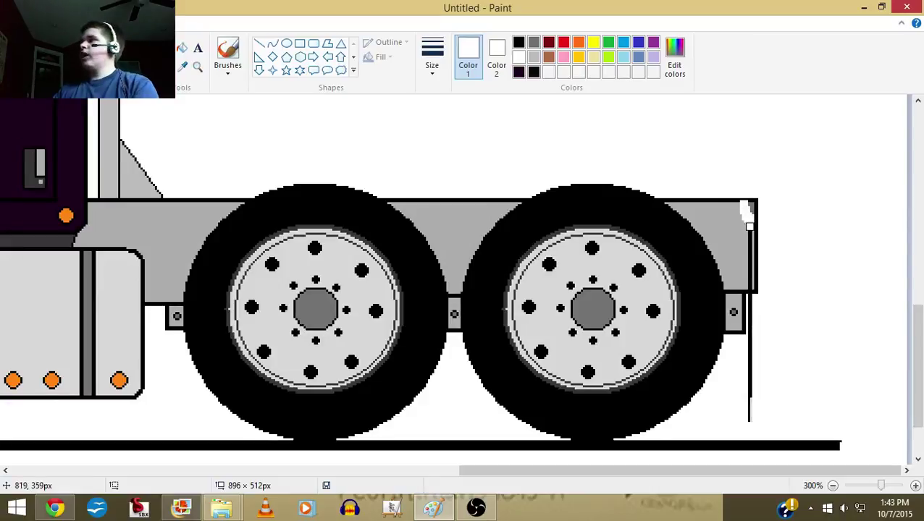
left_click_drag(747, 216, 748, 347)
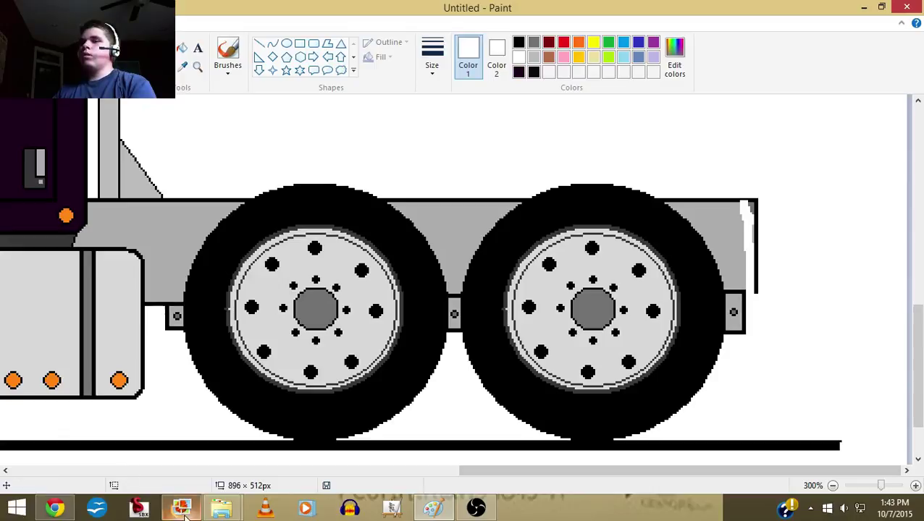
mouse_move(222, 508)
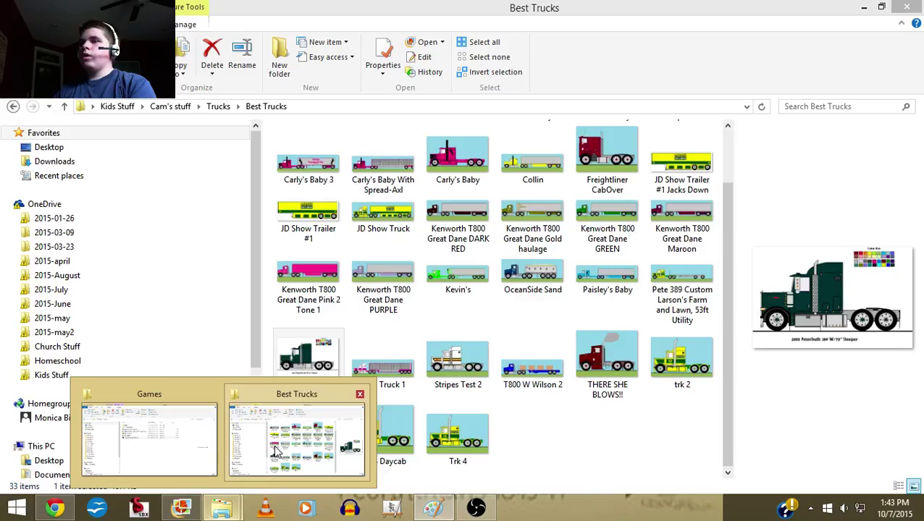
- Open the Parts > Fenders 1 image in Paint from File Explorer
left_click(275, 452)
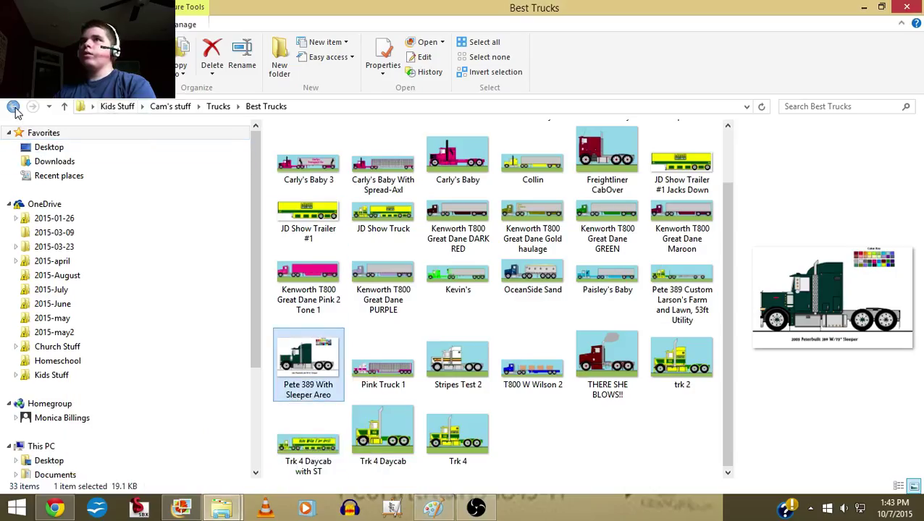
left_click(14, 109)
double_click(485, 181)
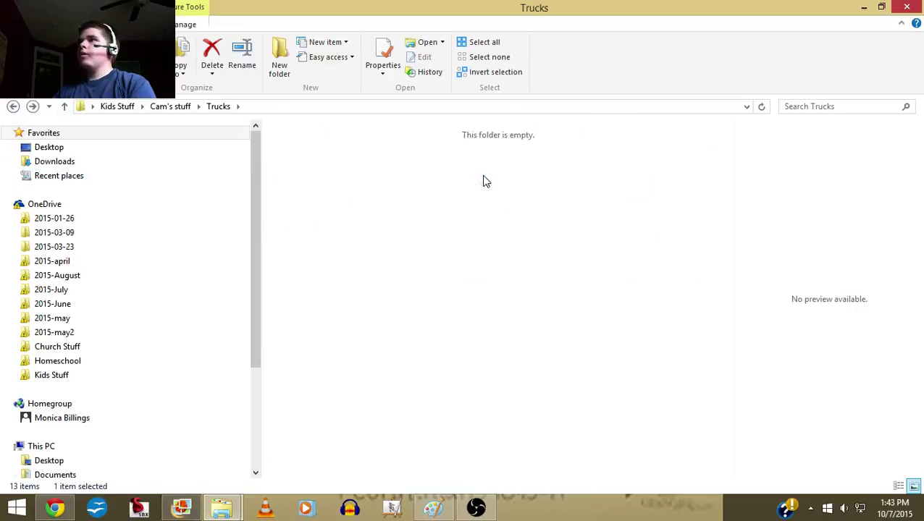
double_click(521, 181)
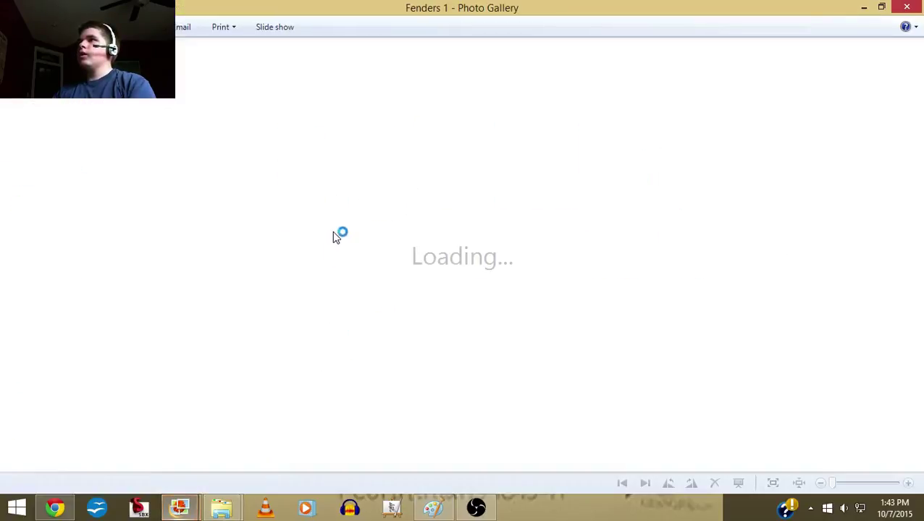
right_click(398, 215)
mouse_move(463, 225)
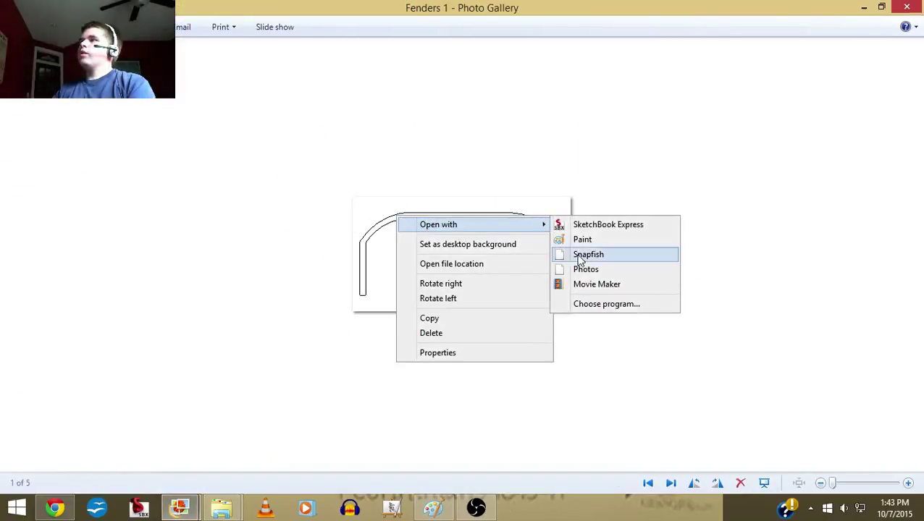
left_click(583, 240)
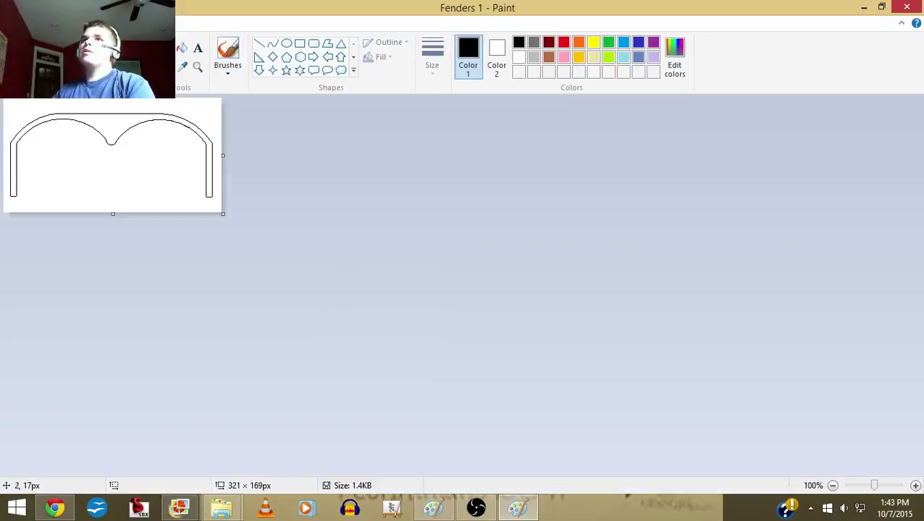
- Copy the entire Fenders 1 drawing and close its Paint window
left_click_drag(6, 112, 218, 207)
right_click(155, 167)
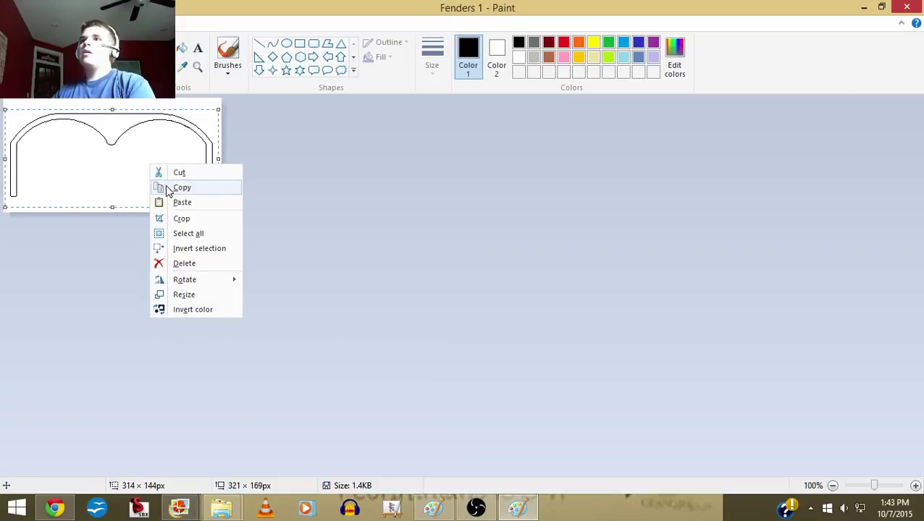
left_click(181, 188)
left_click(907, 7)
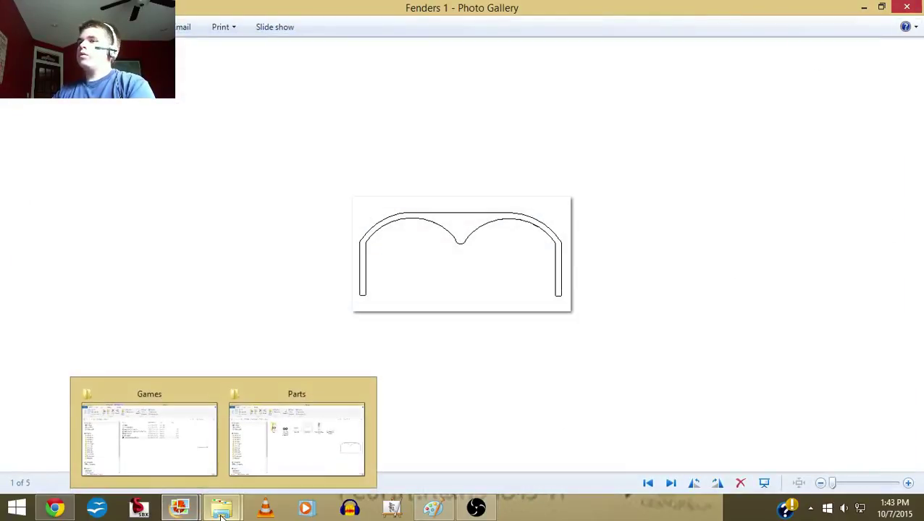
mouse_move(180, 508)
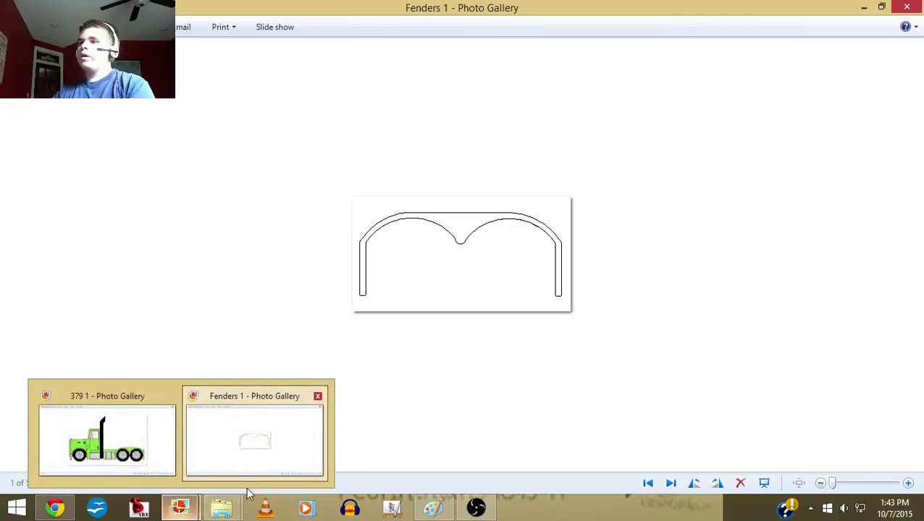
- Paste the copied double-arch fender outline into the truck drawing
left_click(432, 507)
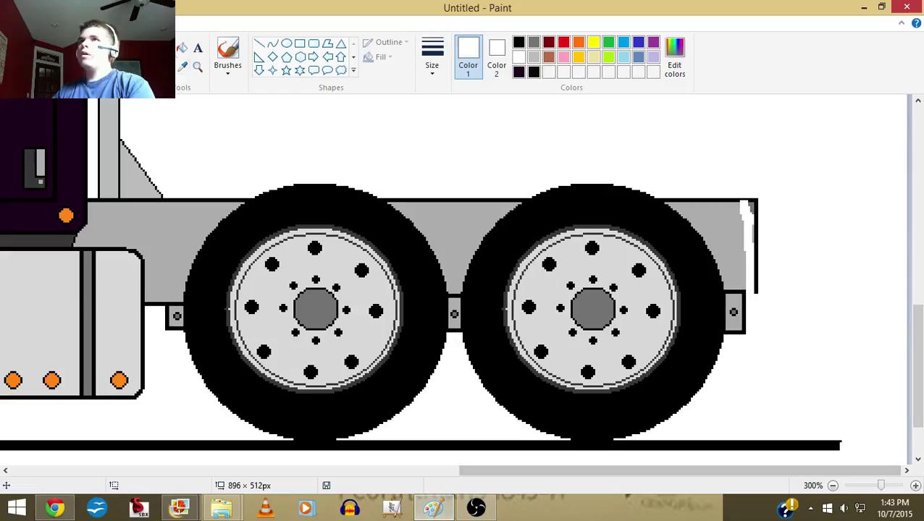
mouse_move(168, 114)
left_mouse_down()
mouse_move(365, 226)
mouse_move(372, 214)
left_mouse_up()
right_click(206, 137)
left_click(234, 179)
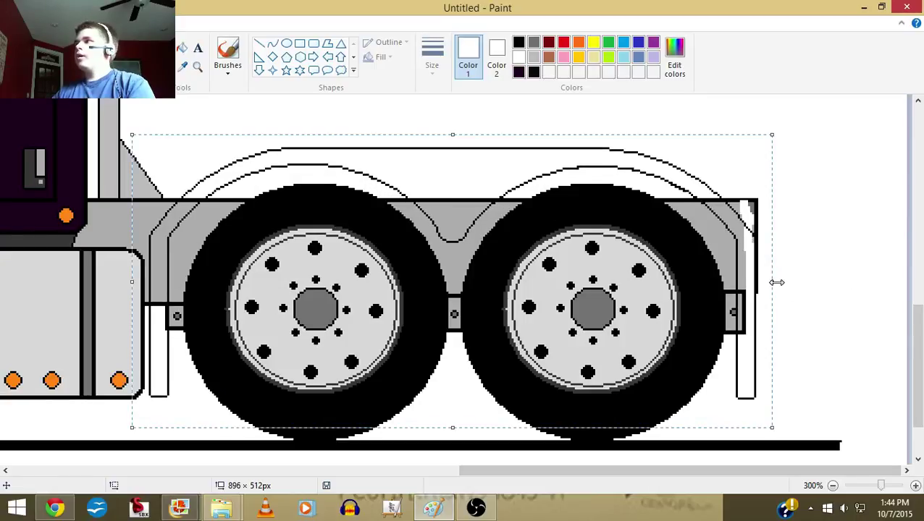
- Resize and position the fender arcs over the tandem tires, just above the grey frame
left_click_drag(776, 283, 742, 283)
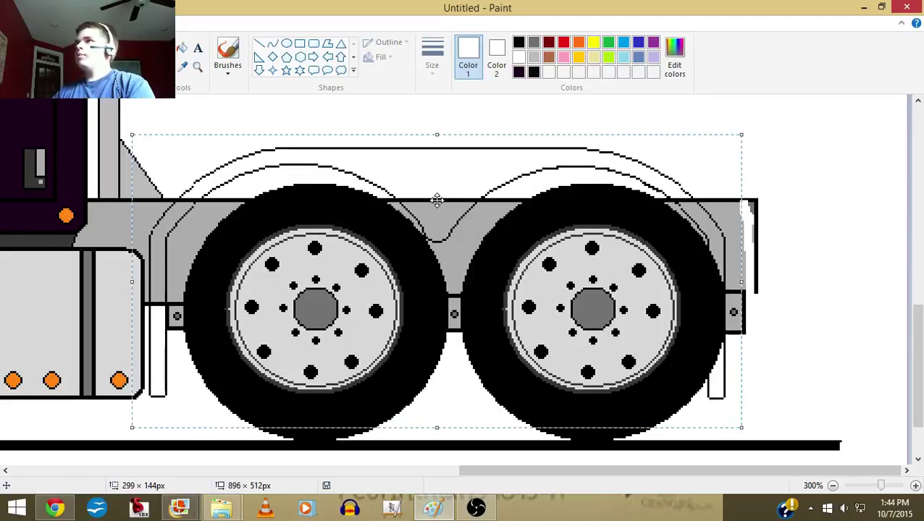
left_click_drag(444, 200, 456, 213)
left_click_drag(759, 295, 765, 294)
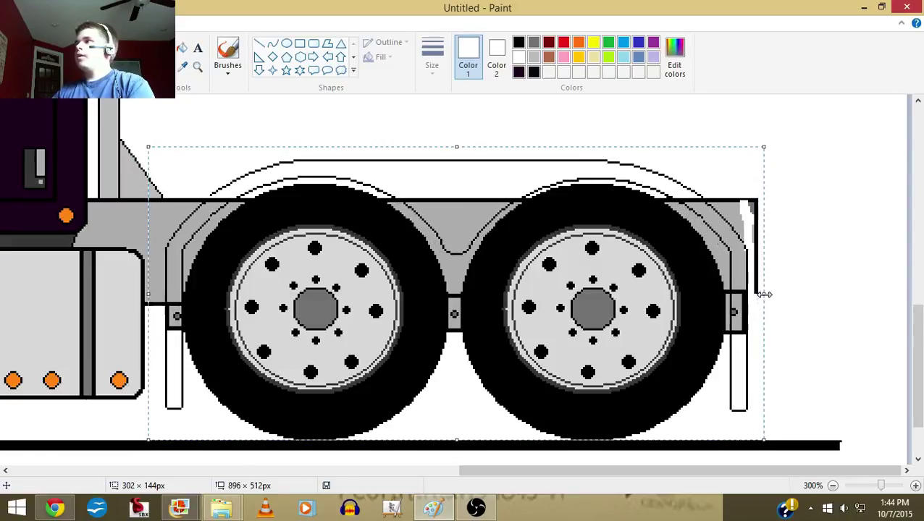
left_click_drag(470, 207, 467, 211)
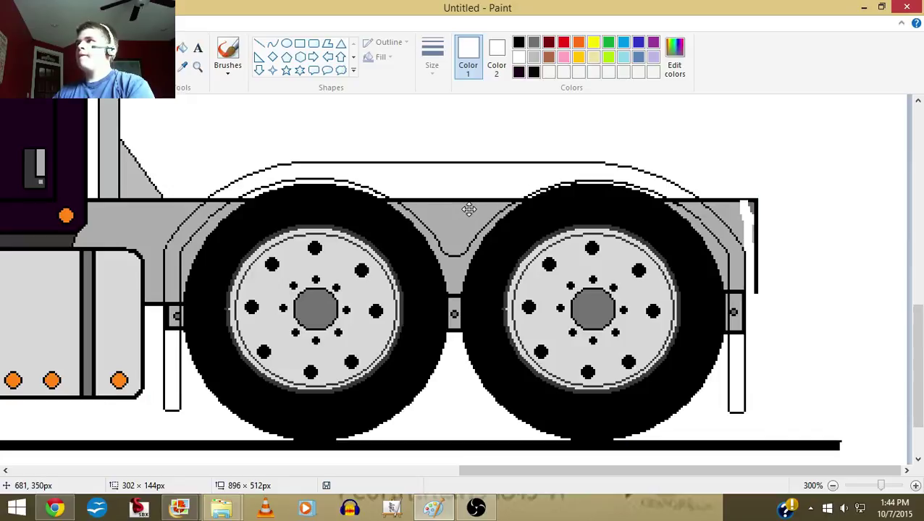
left_click_drag(469, 209, 469, 205)
left_click(394, 123)
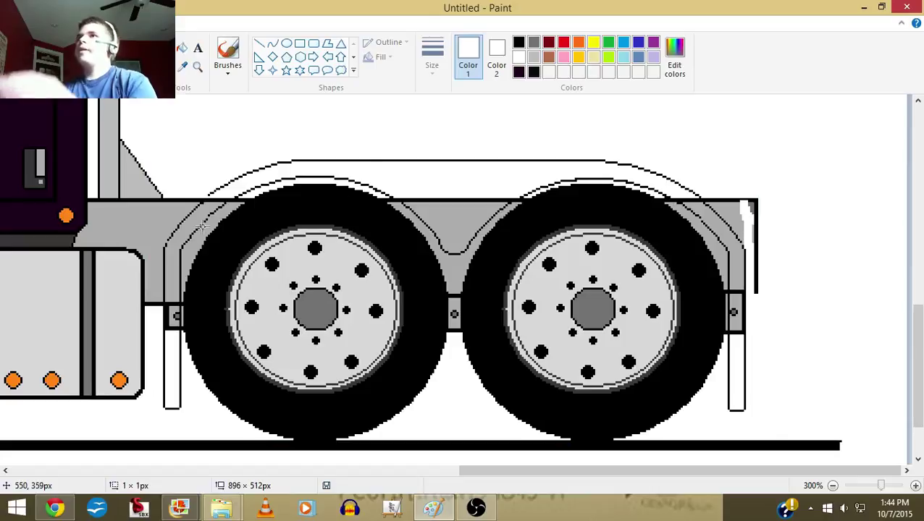
- Magnify the front drive tire and pencil the fender-arch corner closed in black
left_click(197, 66)
left_click(248, 202)
left_click(287, 208)
left_click(215, 178)
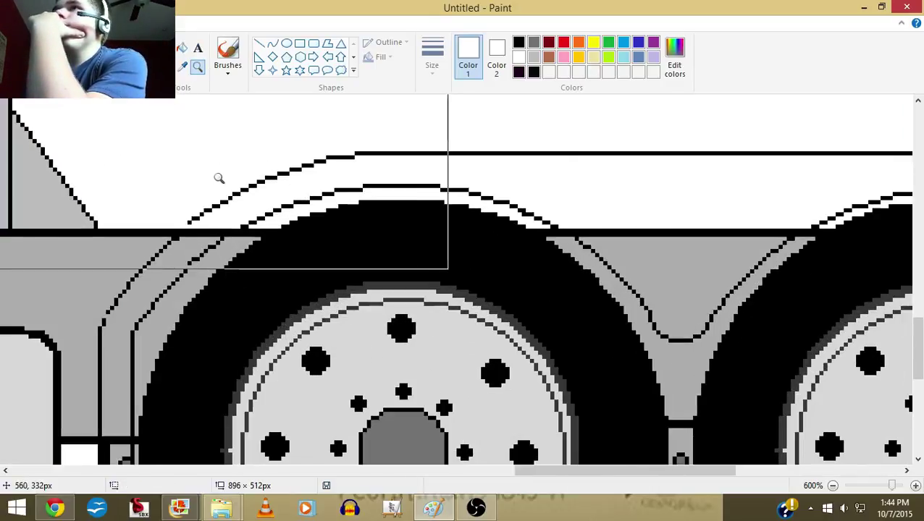
left_click(192, 218)
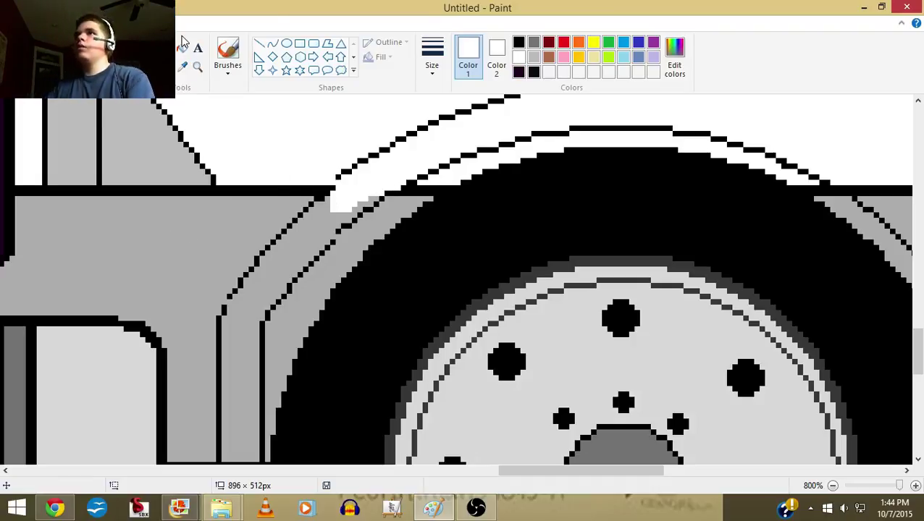
left_click(518, 42)
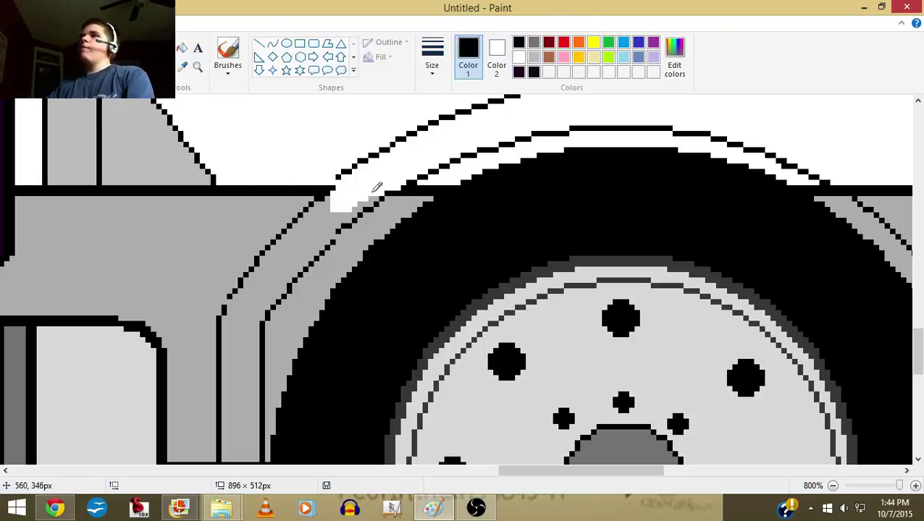
left_click(338, 178)
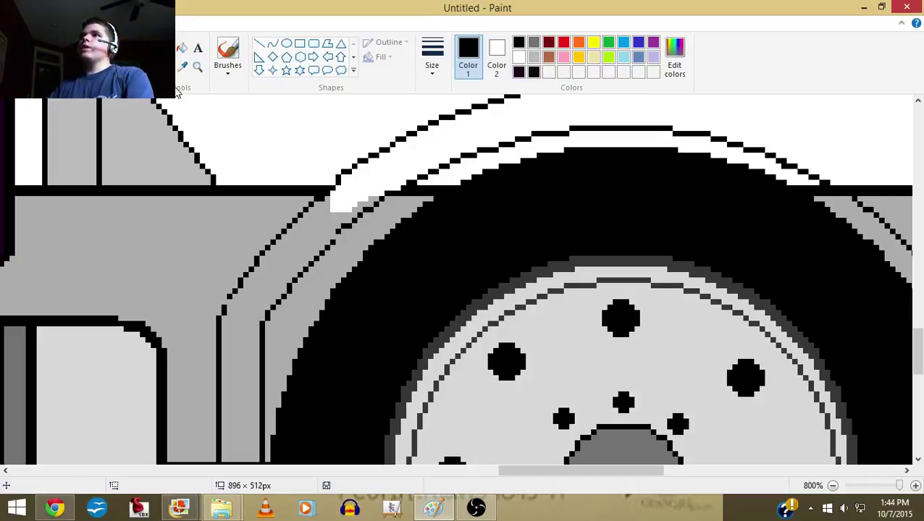
- Erase the black strip between the two tires and over the rear fender
left_click_drag(540, 470, 621, 470)
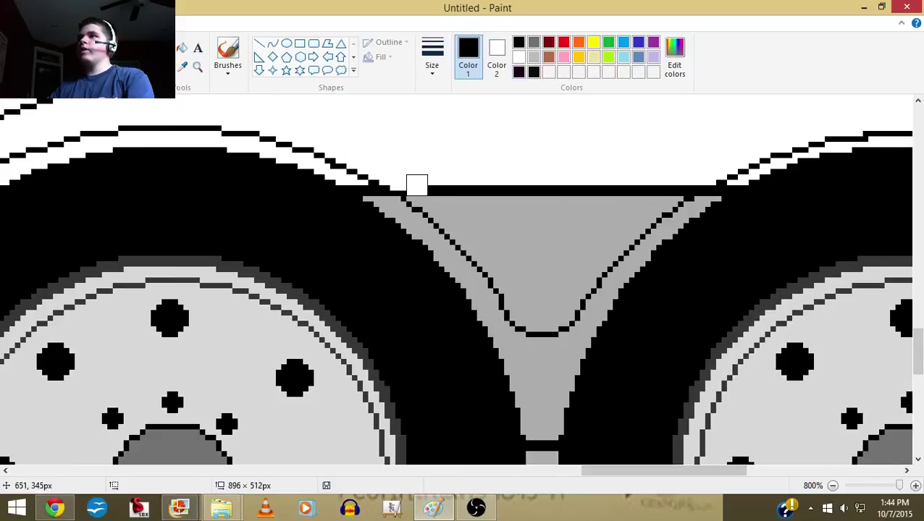
left_click_drag(416, 186, 634, 186)
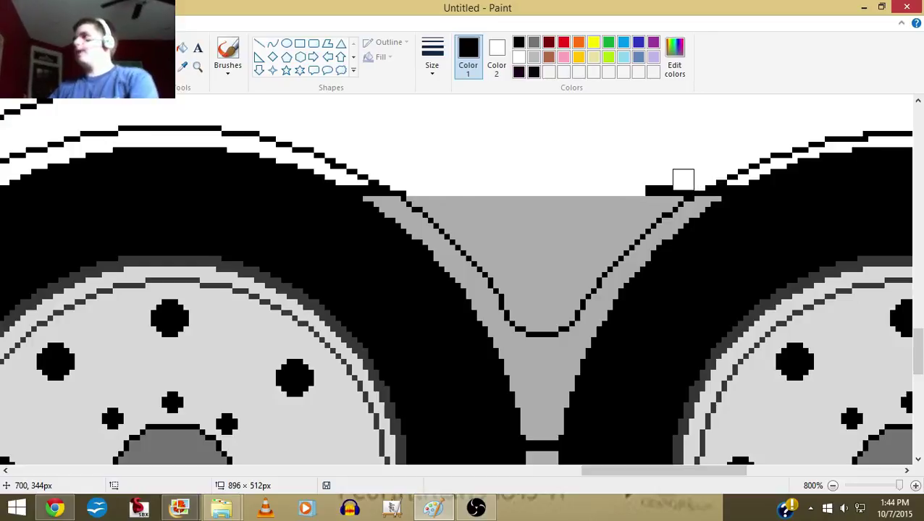
left_click_drag(683, 185, 651, 185)
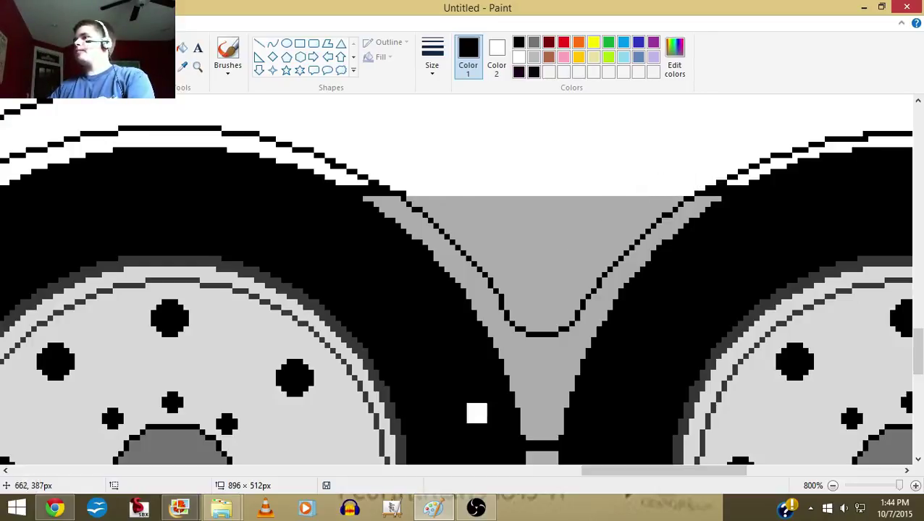
left_click_drag(583, 472, 716, 472)
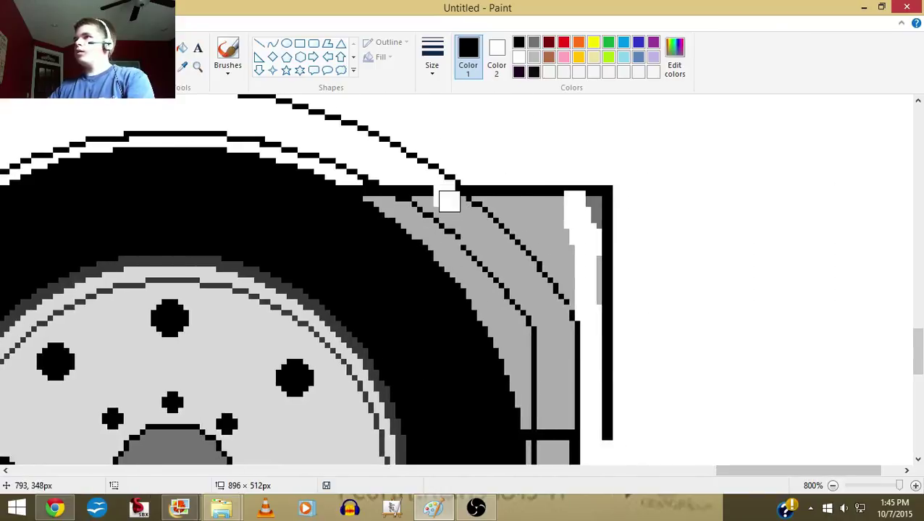
left_click_drag(448, 201, 433, 196)
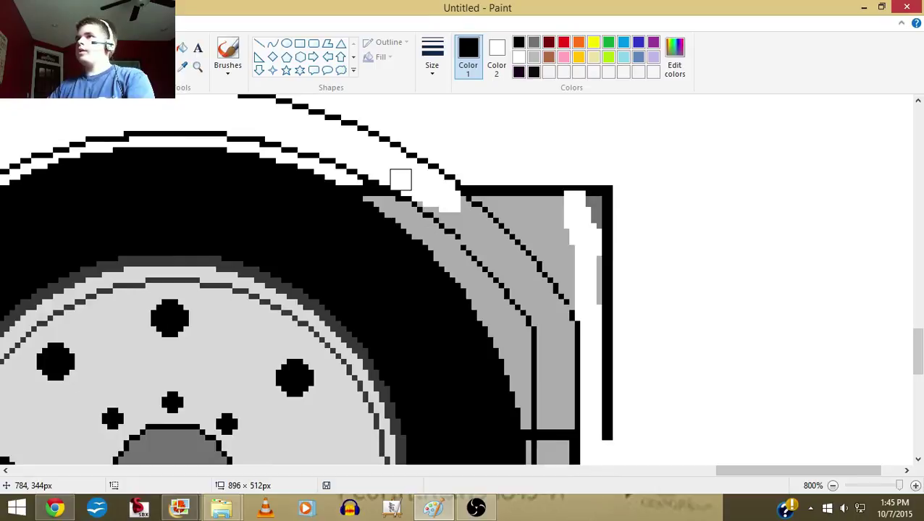
- Erase the remaining stray black edge pixels along the frame top behind the tires
scroll(553, 377, "down", 2)
scroll(552, 346, "down", 2)
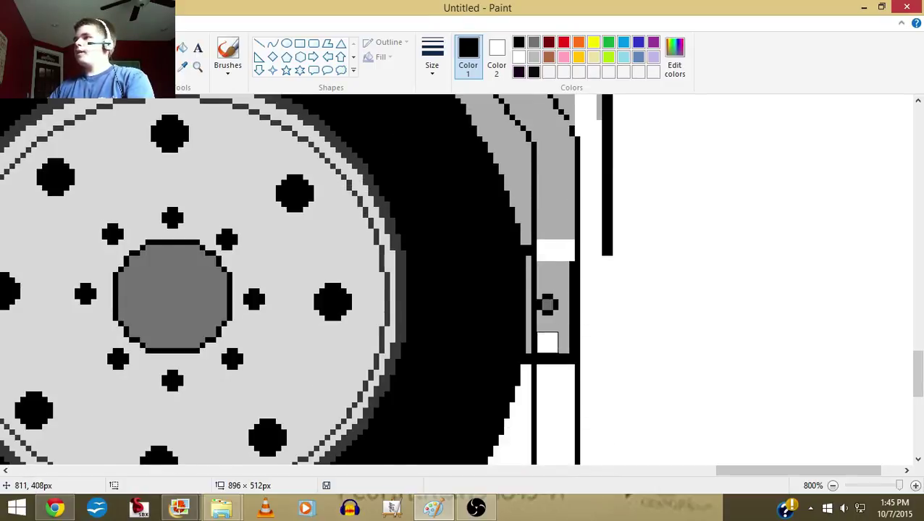
mouse_move(547, 335)
left_mouse_down()
mouse_move(559, 262)
mouse_move(563, 344)
mouse_move(547, 353)
left_mouse_up()
scroll(540, 377, "down", 3)
scroll(537, 385, "down", 3)
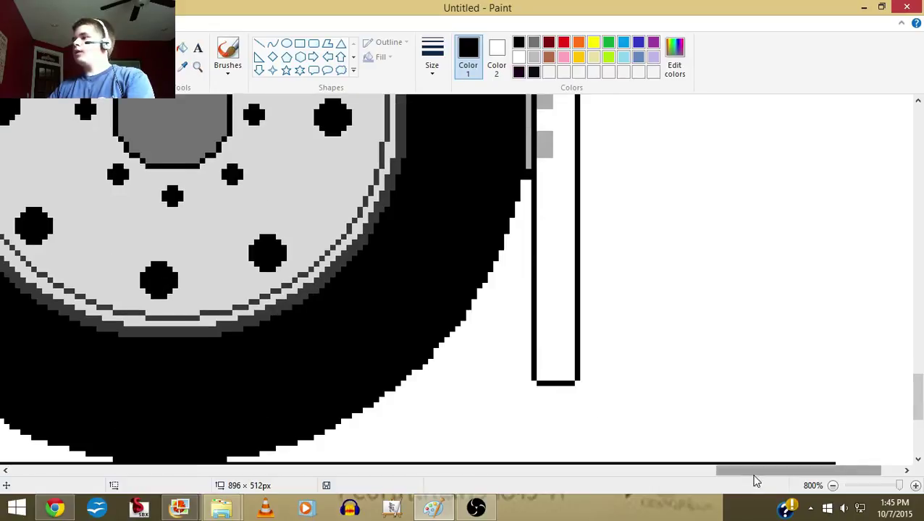
mouse_move(753, 472)
left_mouse_down()
mouse_move(612, 487)
mouse_move(530, 480)
left_mouse_up()
scroll(624, 479, "up", 3)
scroll(627, 480, "up", 3)
scroll(506, 406, "down", 2)
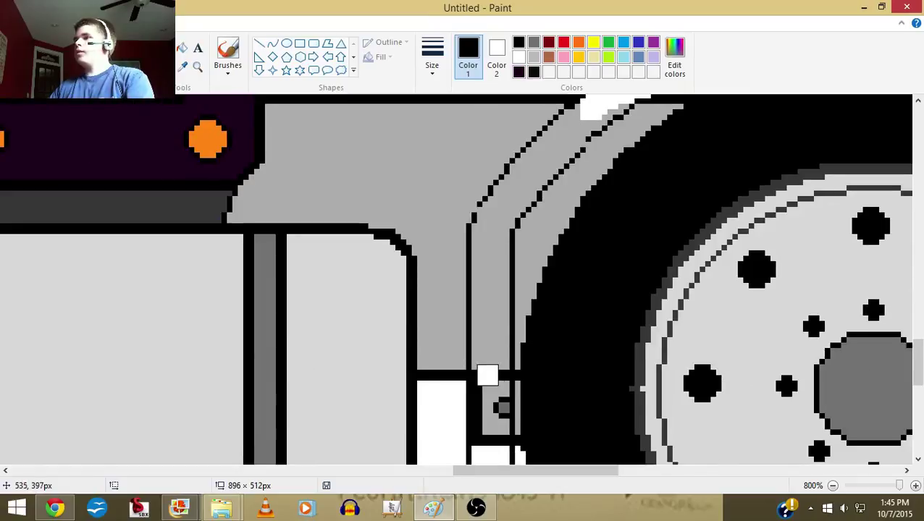
mouse_move(474, 376)
left_mouse_down()
mouse_move(493, 380)
mouse_move(479, 435)
mouse_move(497, 430)
mouse_move(470, 423)
left_mouse_up()
scroll(470, 422, "down", 2)
scroll(471, 422, "up", 3)
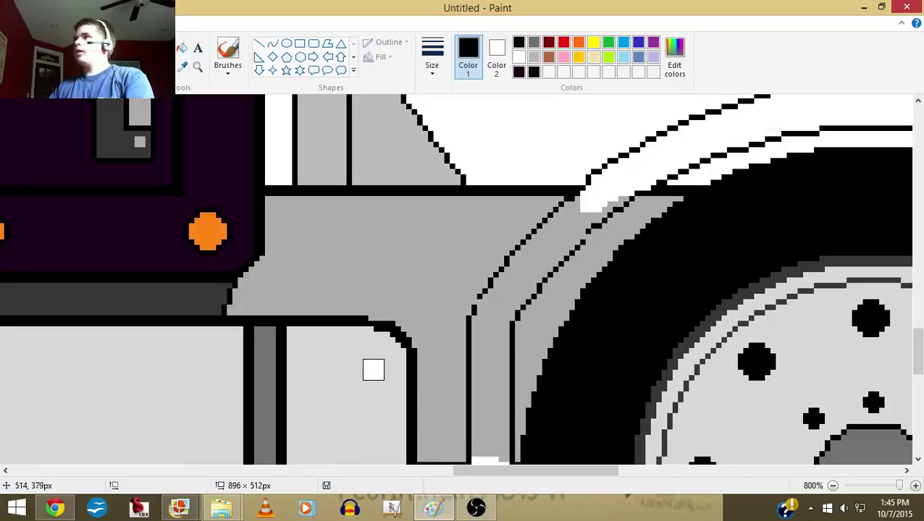
- Fill the fender arch band with the cab's dark purple, undoing the accidental frame fill
left_click(183, 67)
left_click(222, 107)
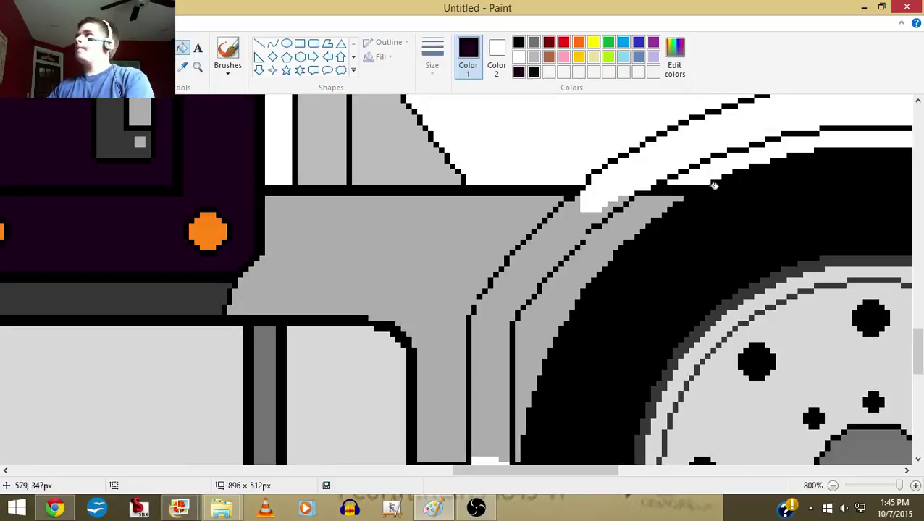
left_click(644, 165)
left_click(540, 246)
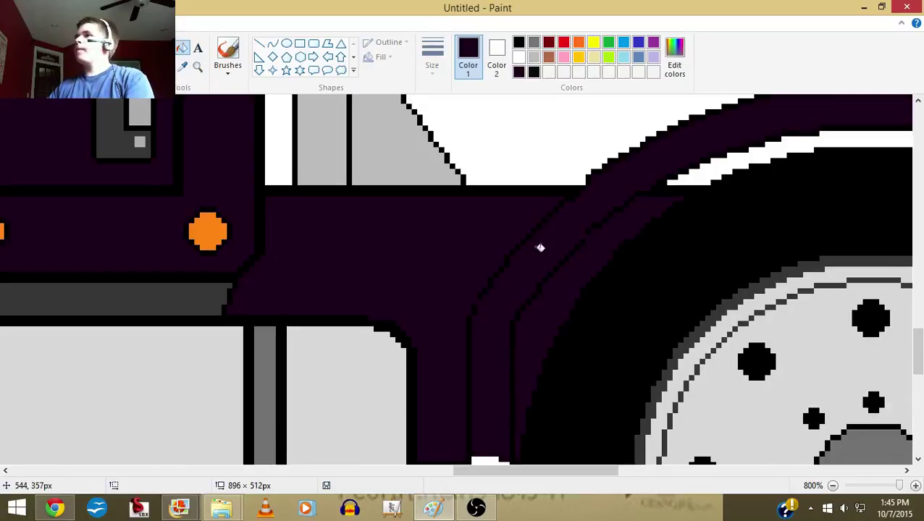
key("ctrl+z")
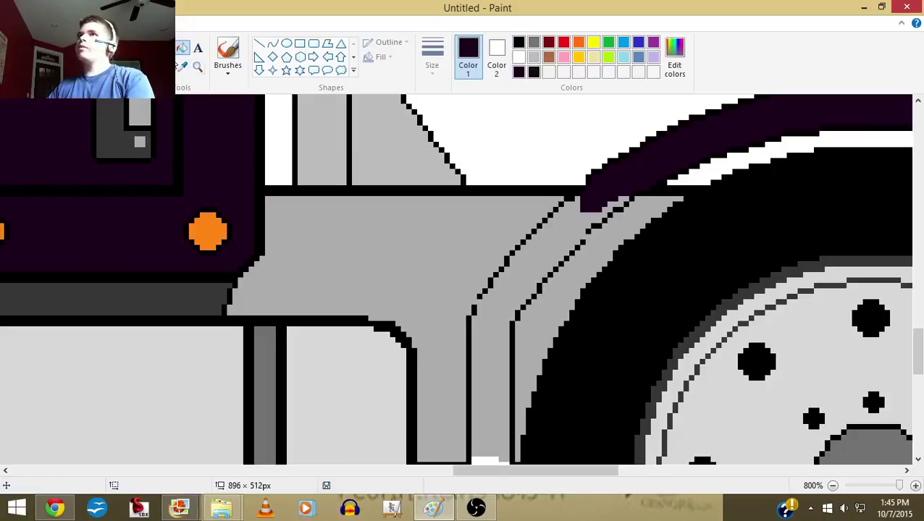
- Pencil thin edge lines along the fender pieces
left_click(171, 48)
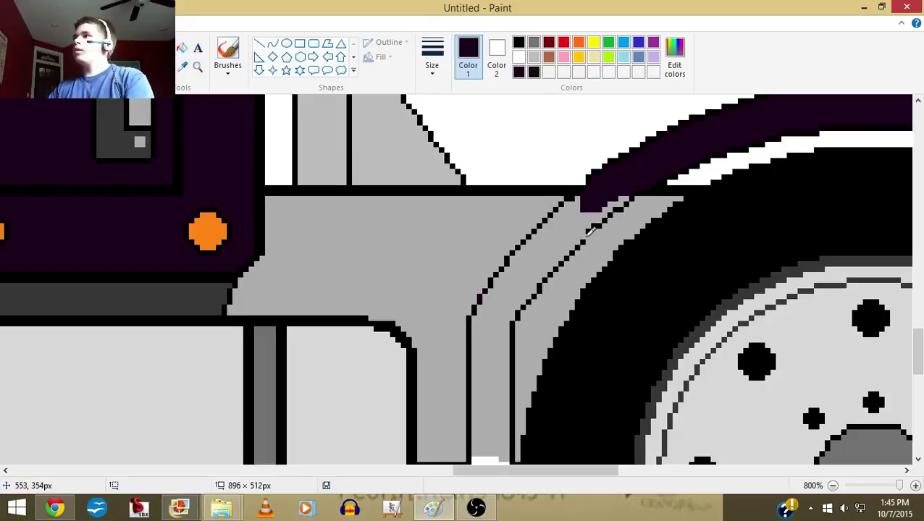
left_click_drag(476, 470, 608, 467)
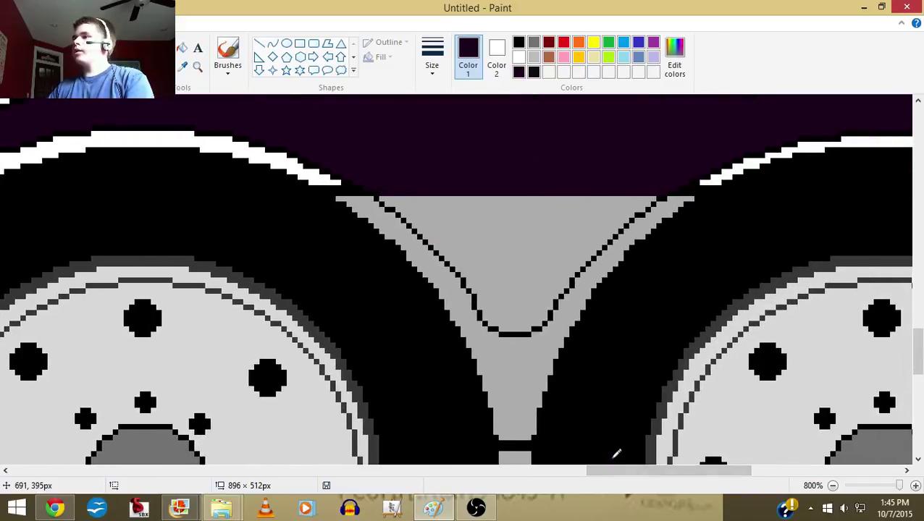
mouse_move(610, 471)
left_mouse_down()
mouse_move(626, 475)
mouse_move(610, 474)
left_mouse_up()
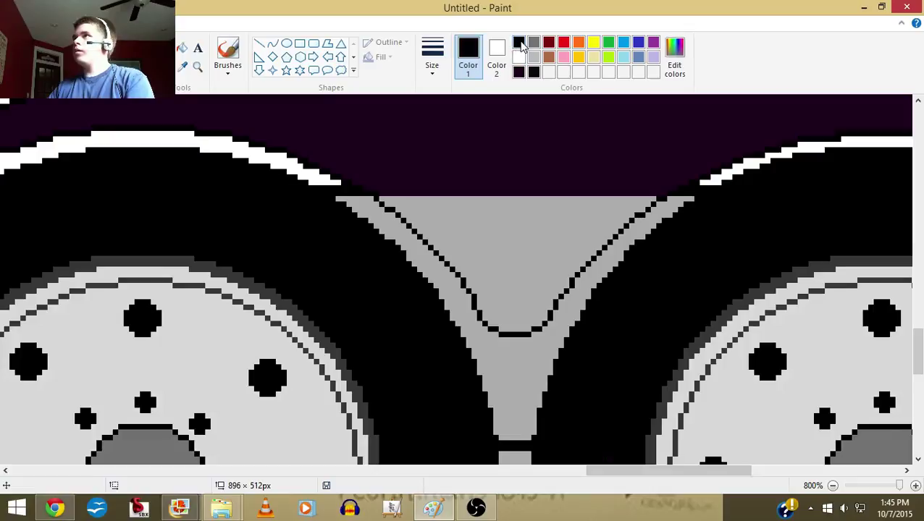
left_click(477, 507)
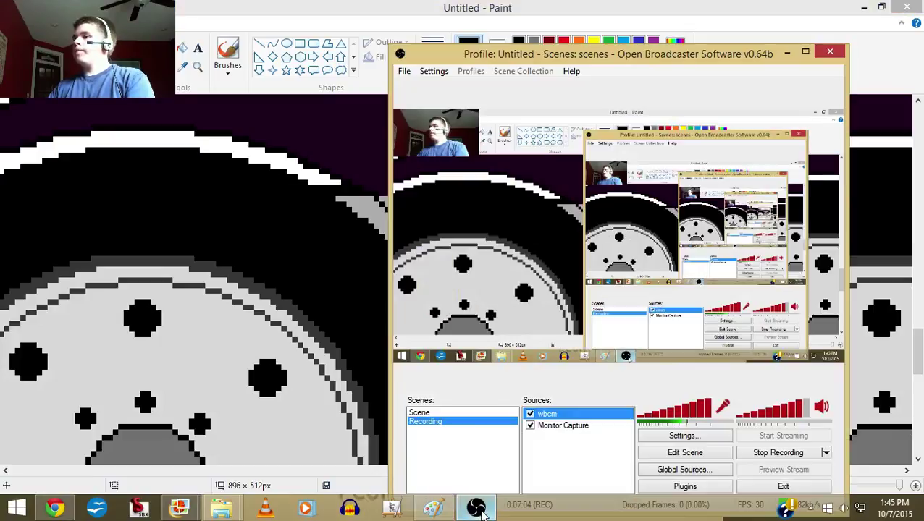
left_click(477, 508)
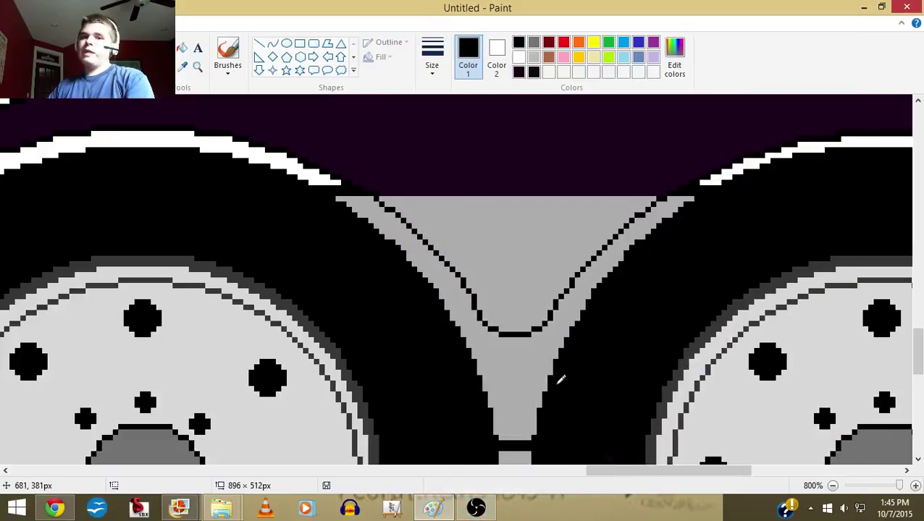